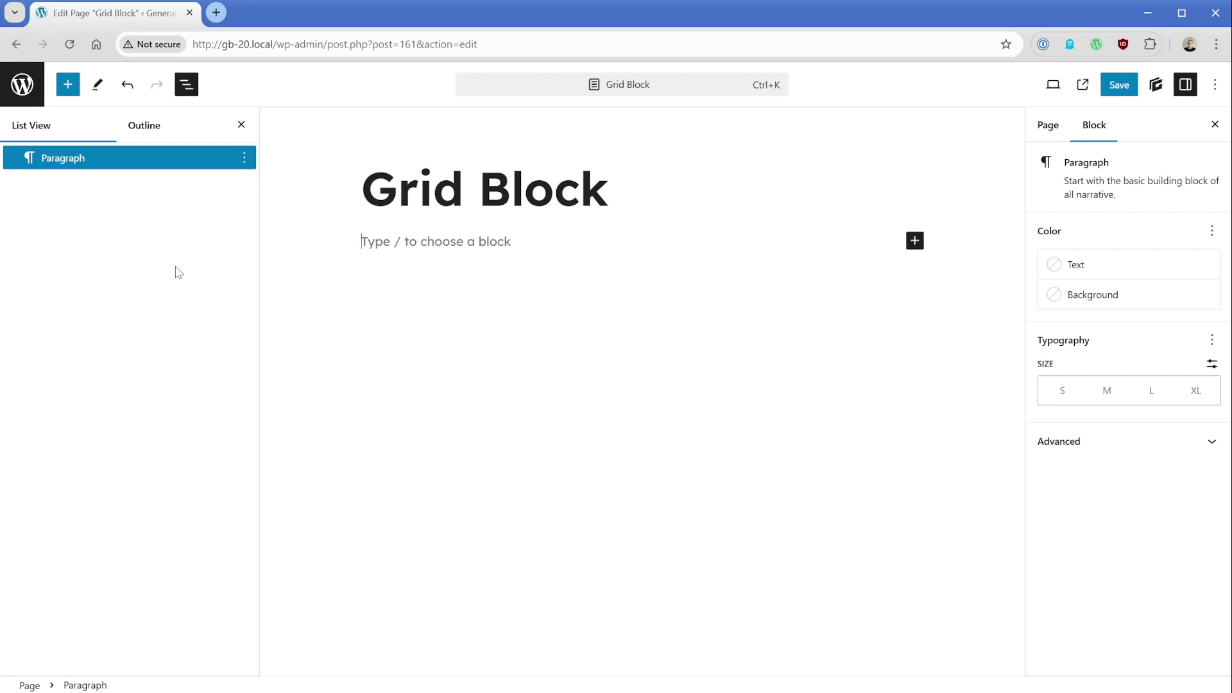
# - Insert a two-column Grid block with two empty Containers below the title and check it in List View
pyautogui.write('/grid')
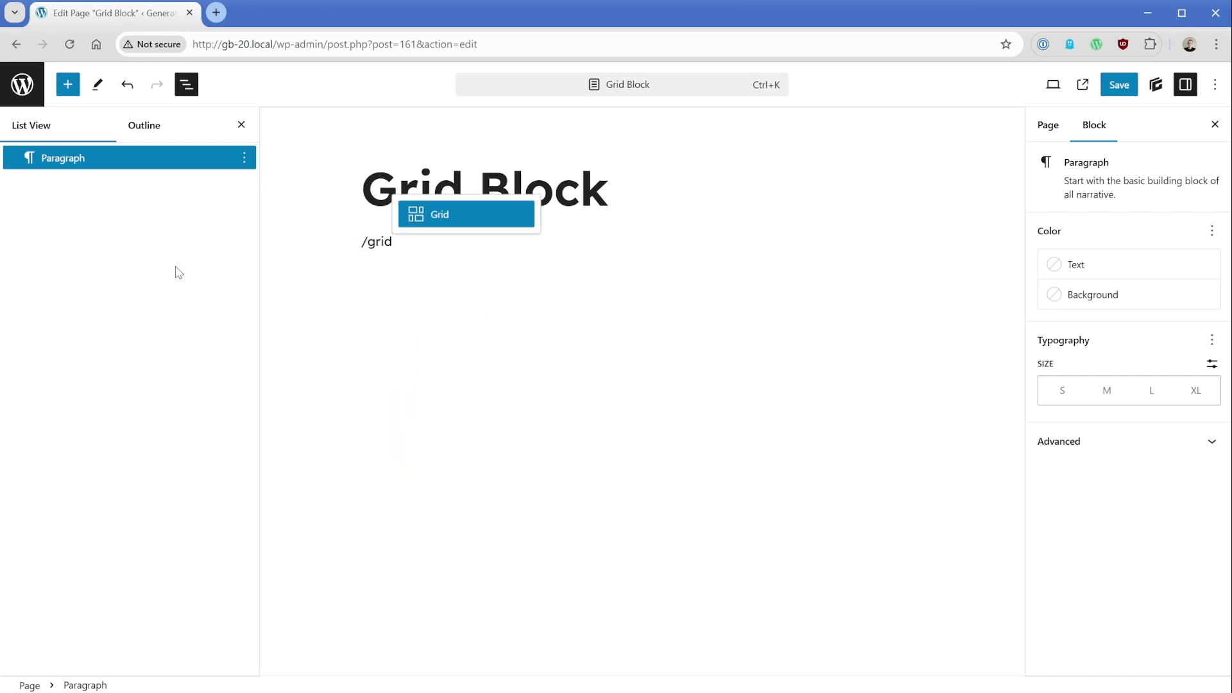
pyautogui.click(417, 221)
pyautogui.click(68, 86)
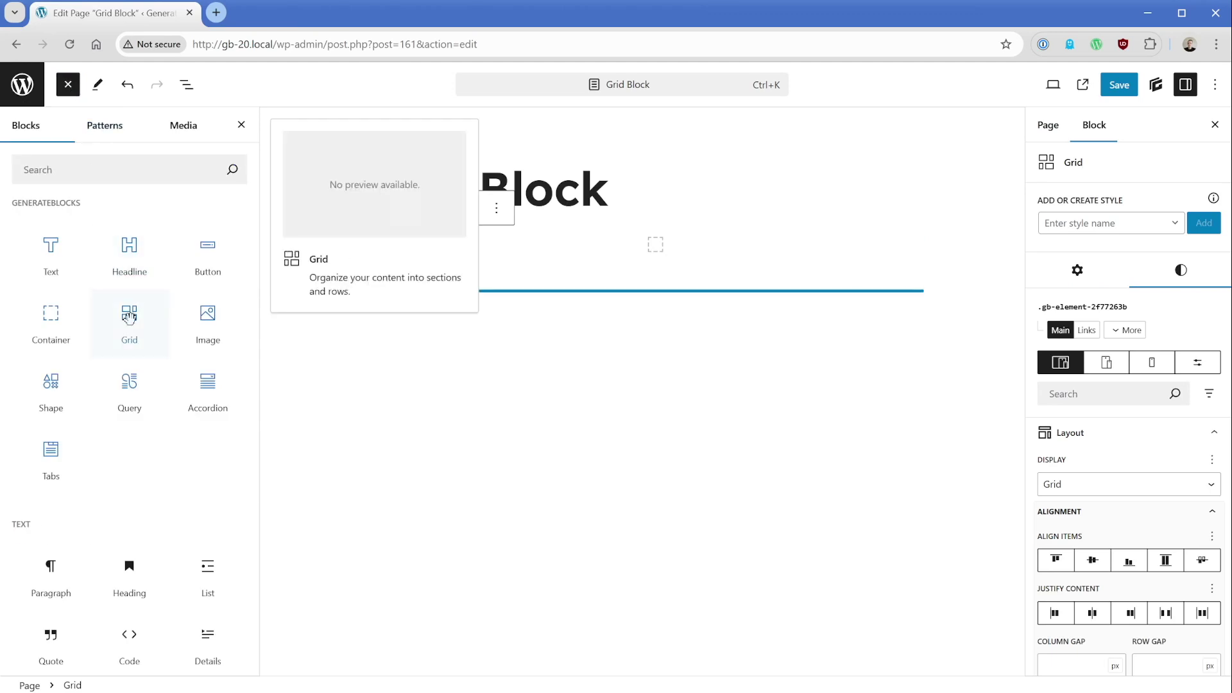
pyautogui.click(129, 318)
pyautogui.click(187, 84)
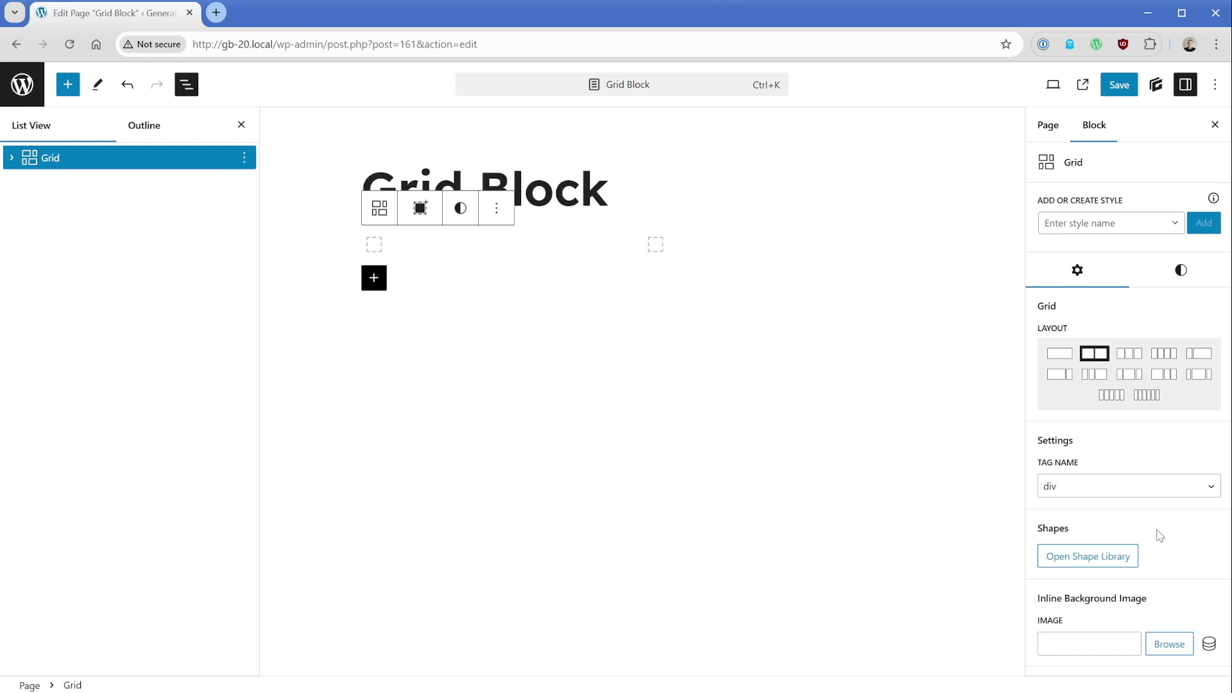
pyautogui.scroll(-1, 1161, 535)
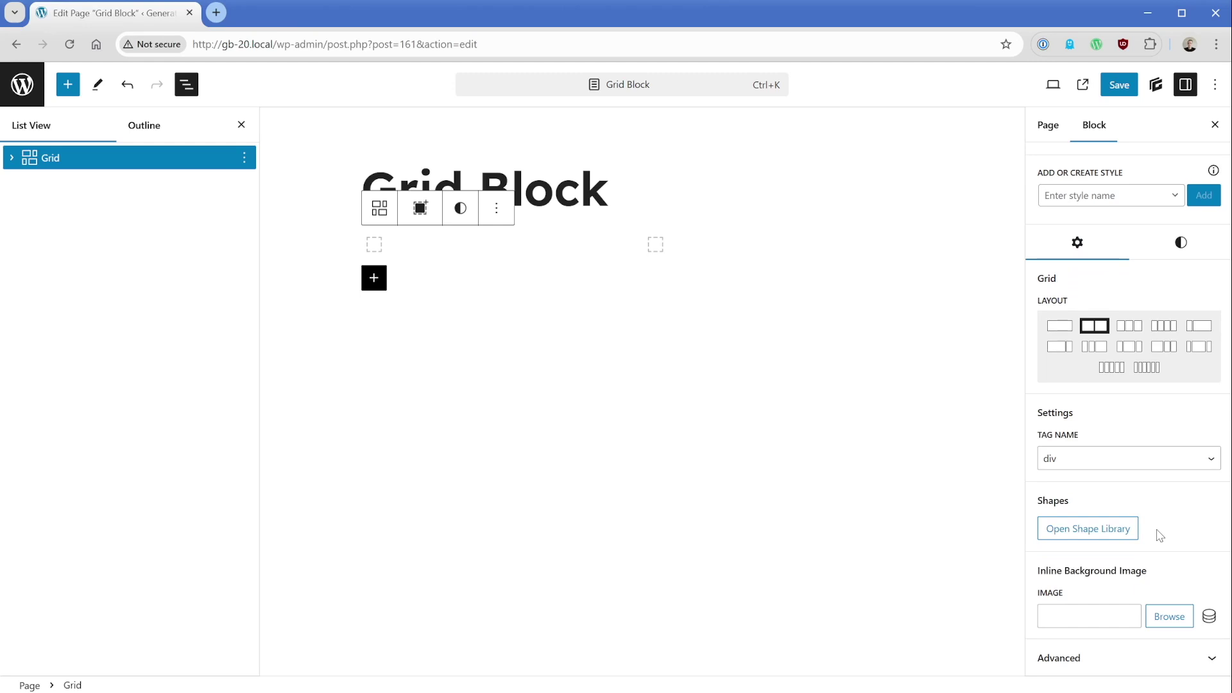
# - Add a 'Demo Headline' headline, a 'Sample text' paragraph and a Button block to the first container
pyautogui.click(378, 254)
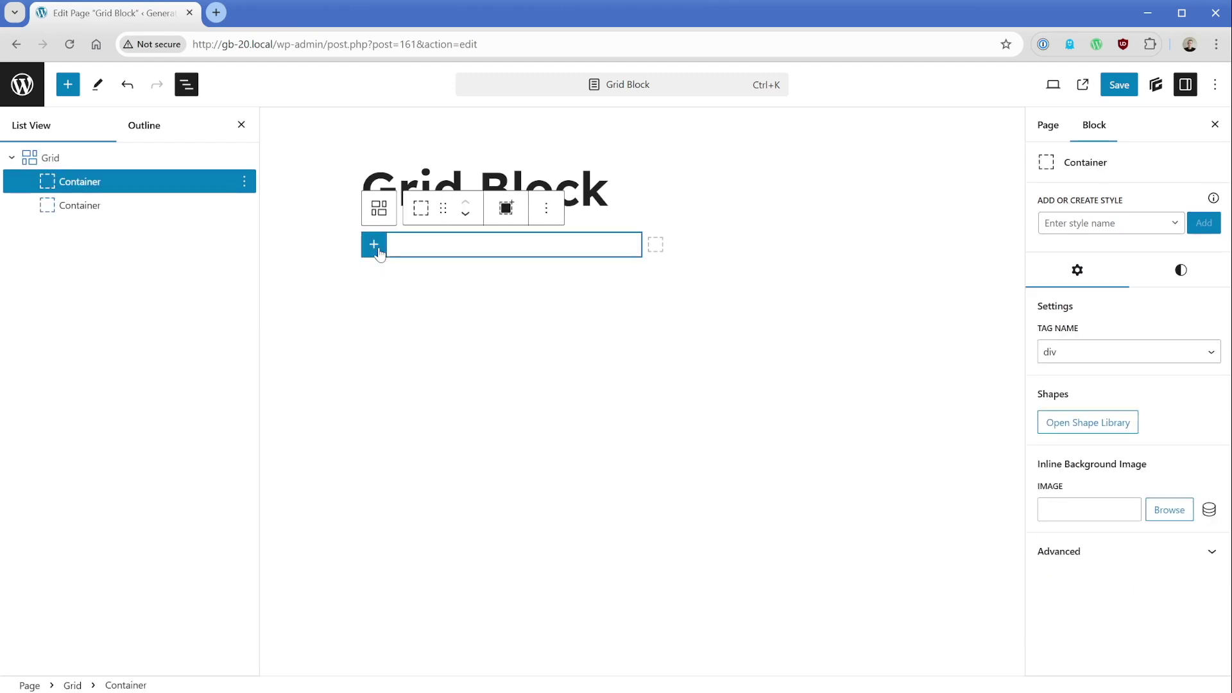
pyautogui.click(378, 253)
pyautogui.click(414, 409)
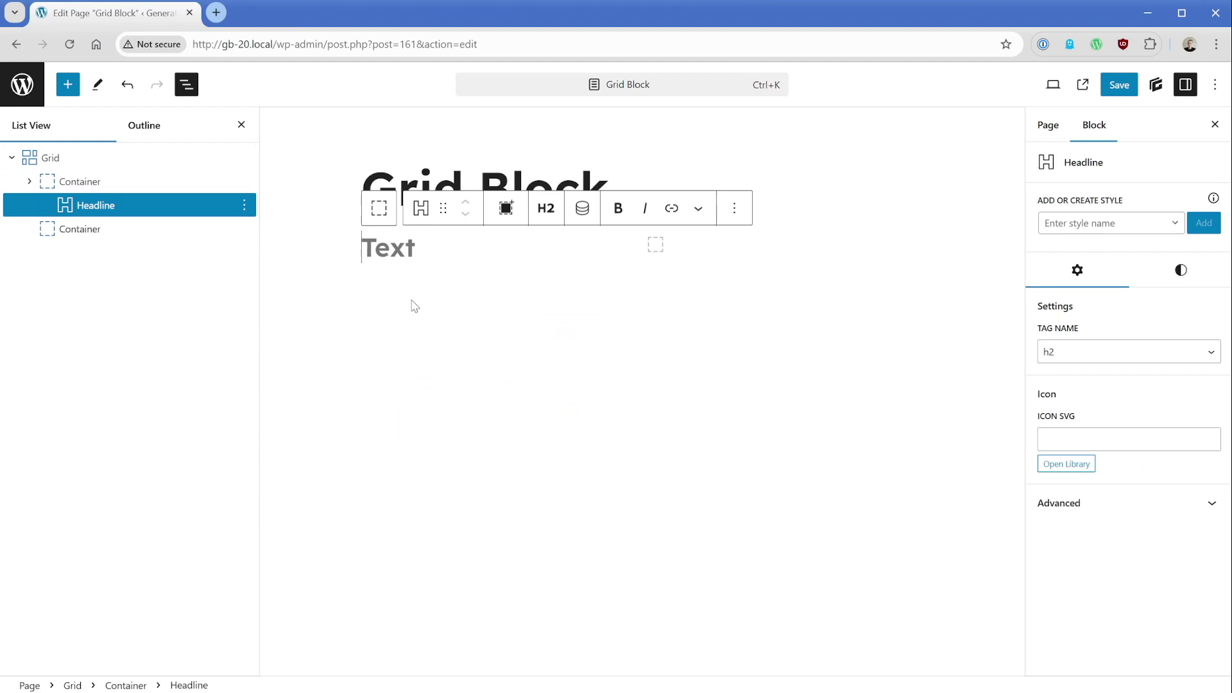
pyautogui.write('Demo Headl')
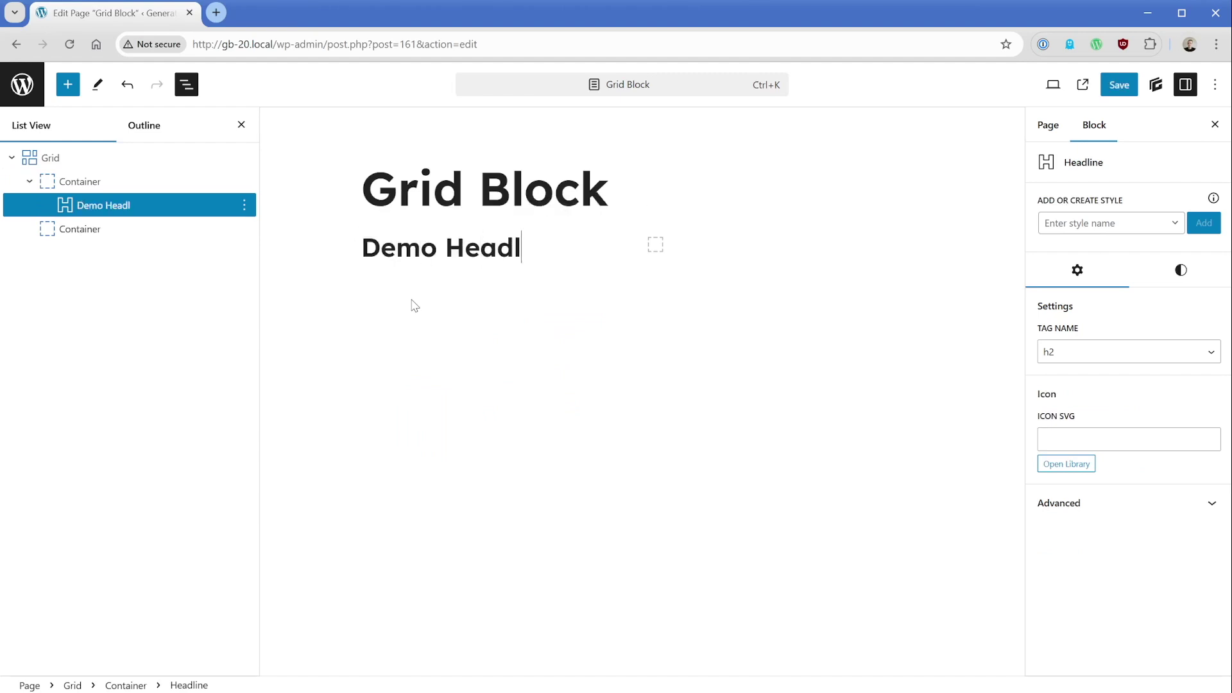
pyautogui.write('ine')
pyautogui.press('Return')
pyautogui.write('Sample text')
pyautogui.press('Return')
pyautogui.write('/')
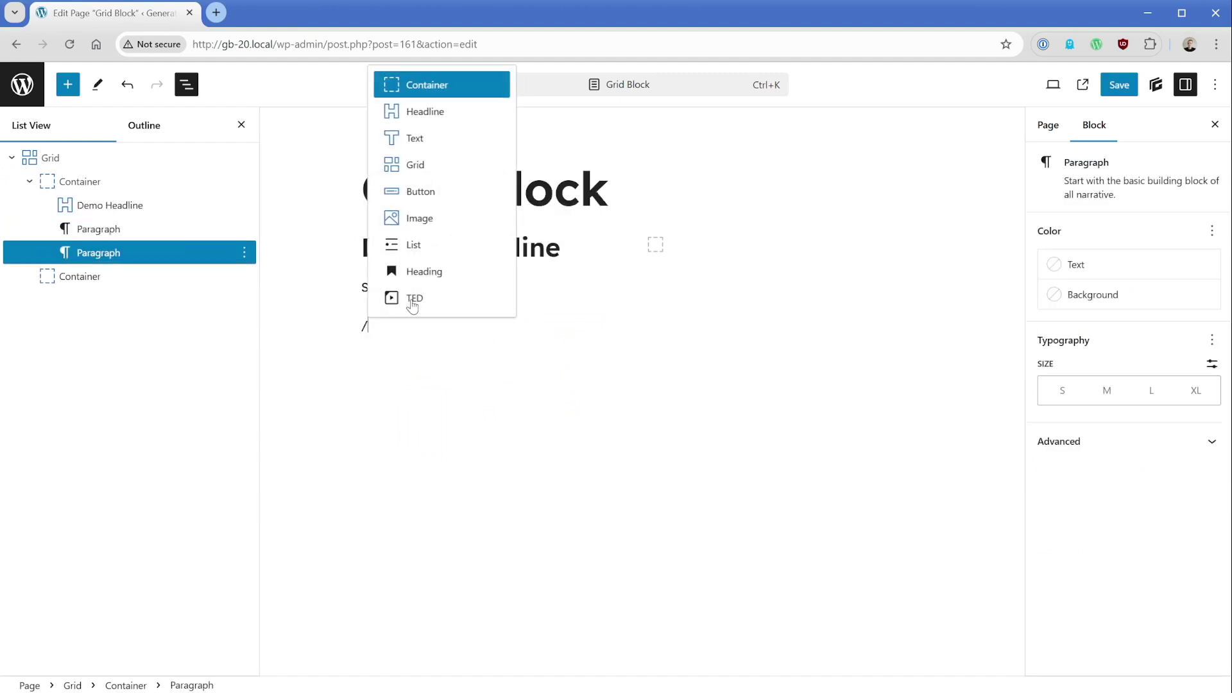
pyautogui.write('but')
pyautogui.press('Return')
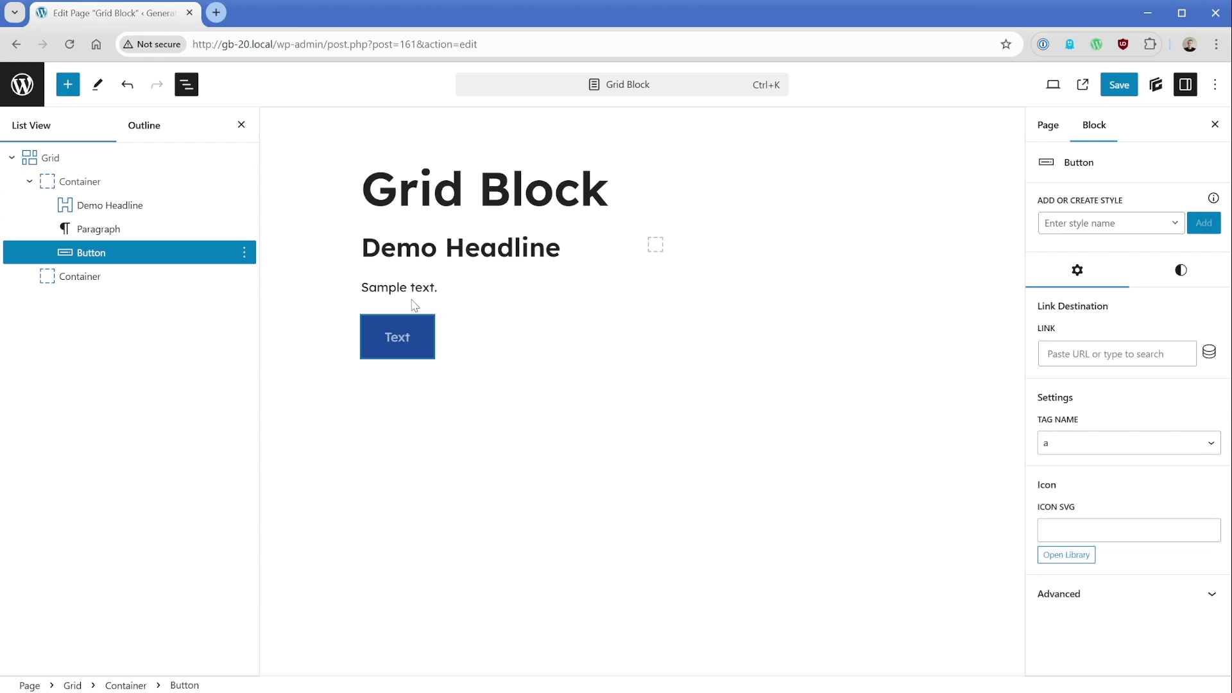
# - Label the button 'Learn More >>' and try the grid in one-column, then three-column layout
pyautogui.write('Learn More >>')
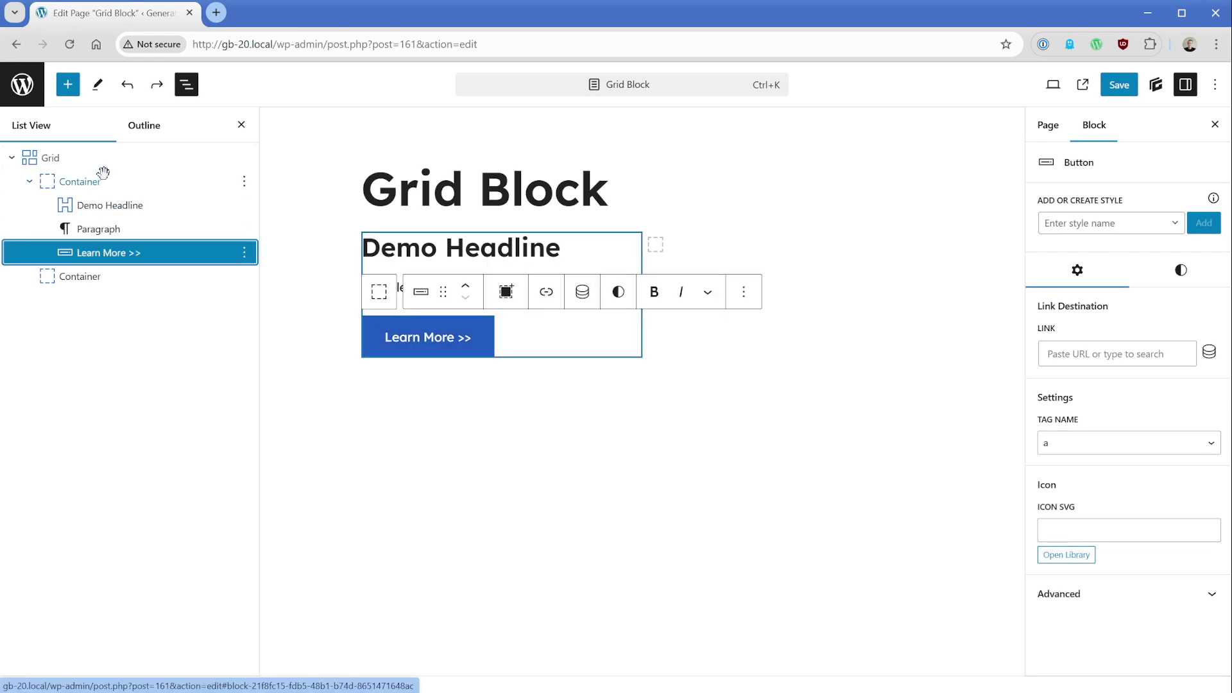
pyautogui.click(103, 160)
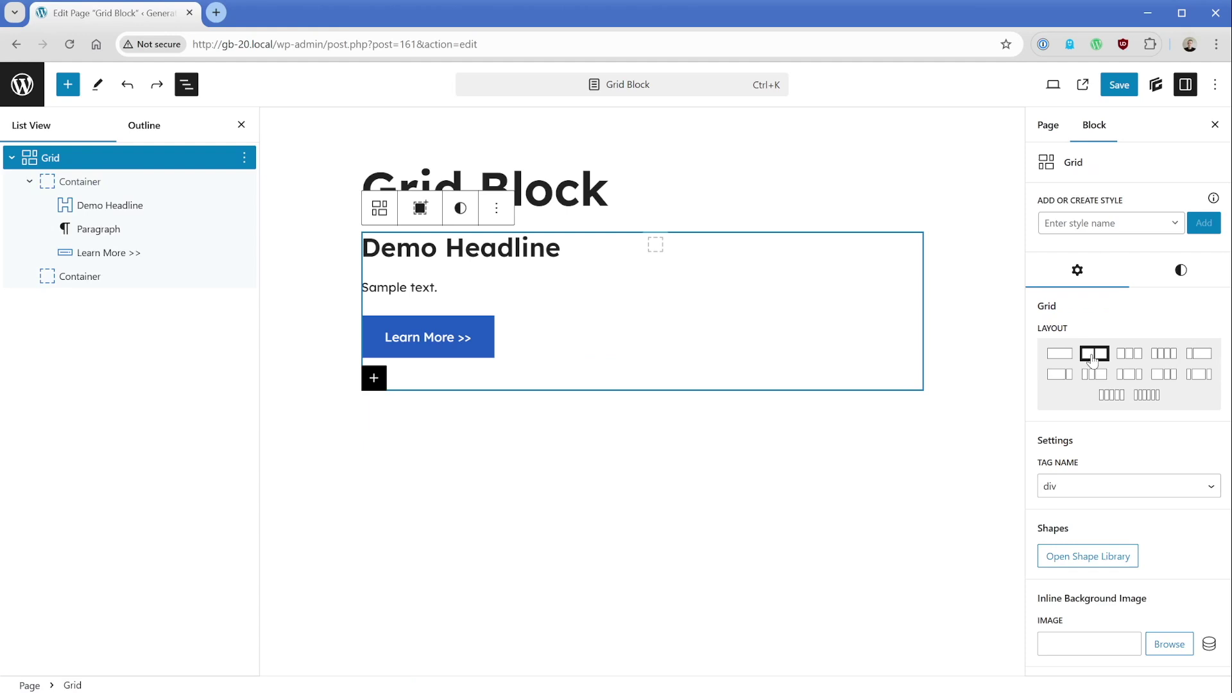
pyautogui.click(1060, 354)
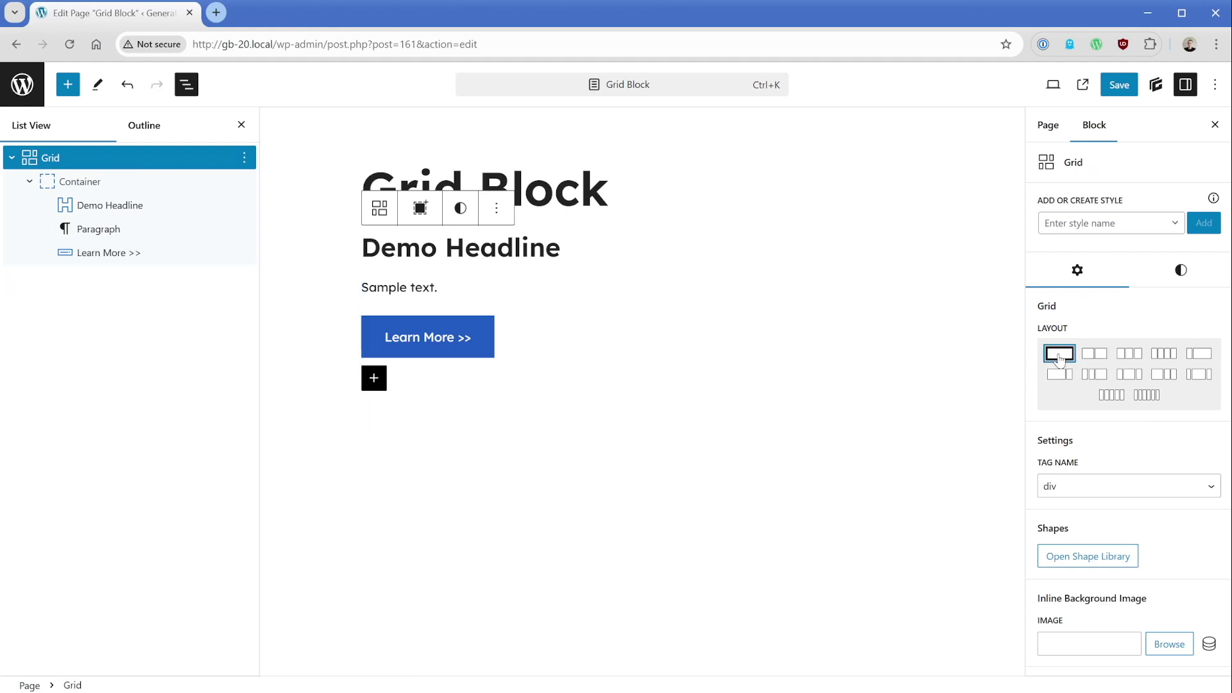
pyautogui.click(1134, 361)
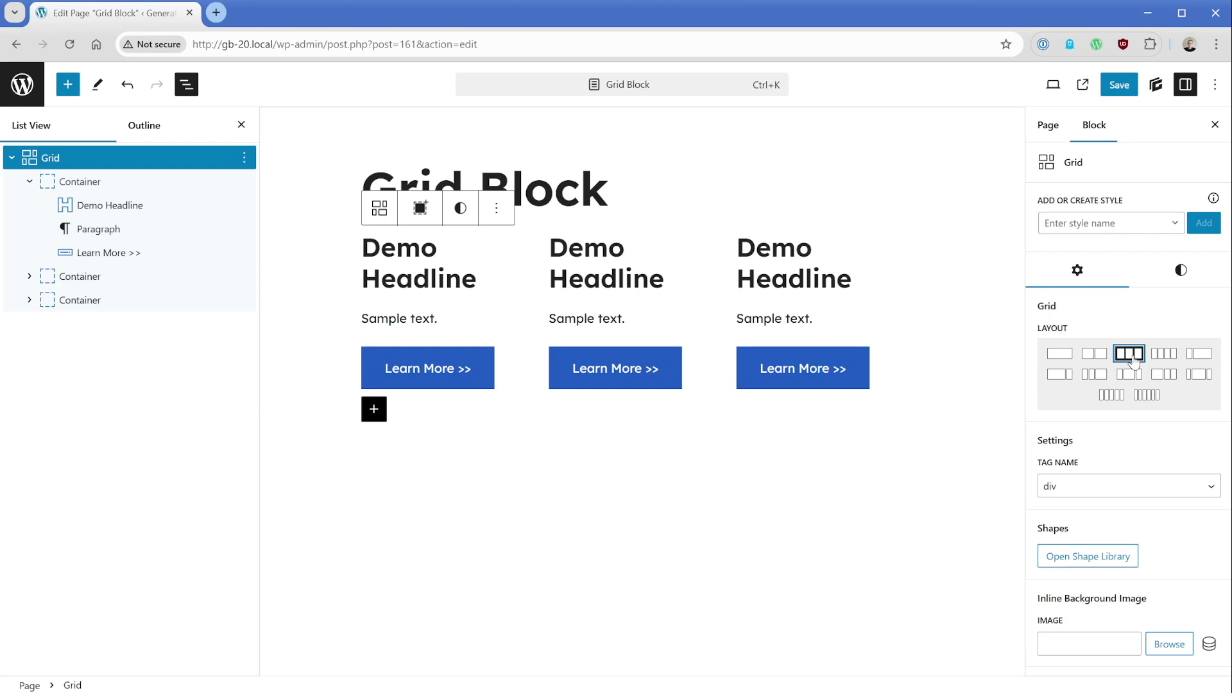
# - Inspect the copied containers, then cycle the grid through one, three and four columns, ending on two
pyautogui.click(151, 278)
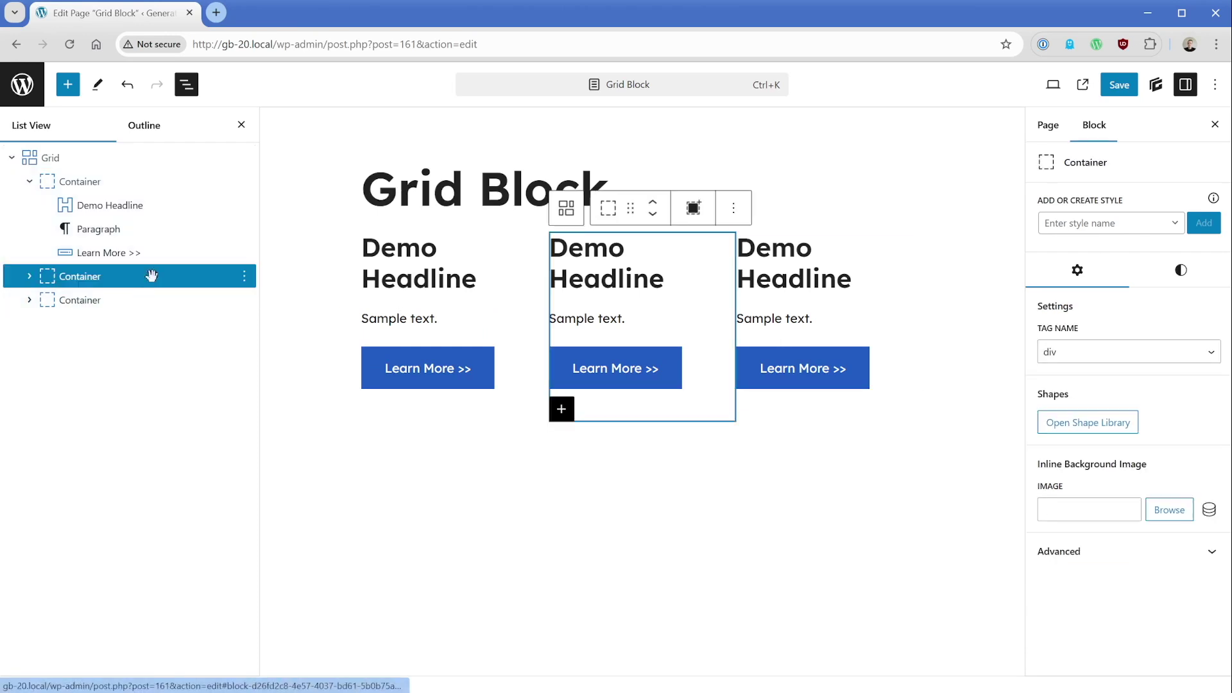
pyautogui.click(133, 300)
pyautogui.click(664, 279)
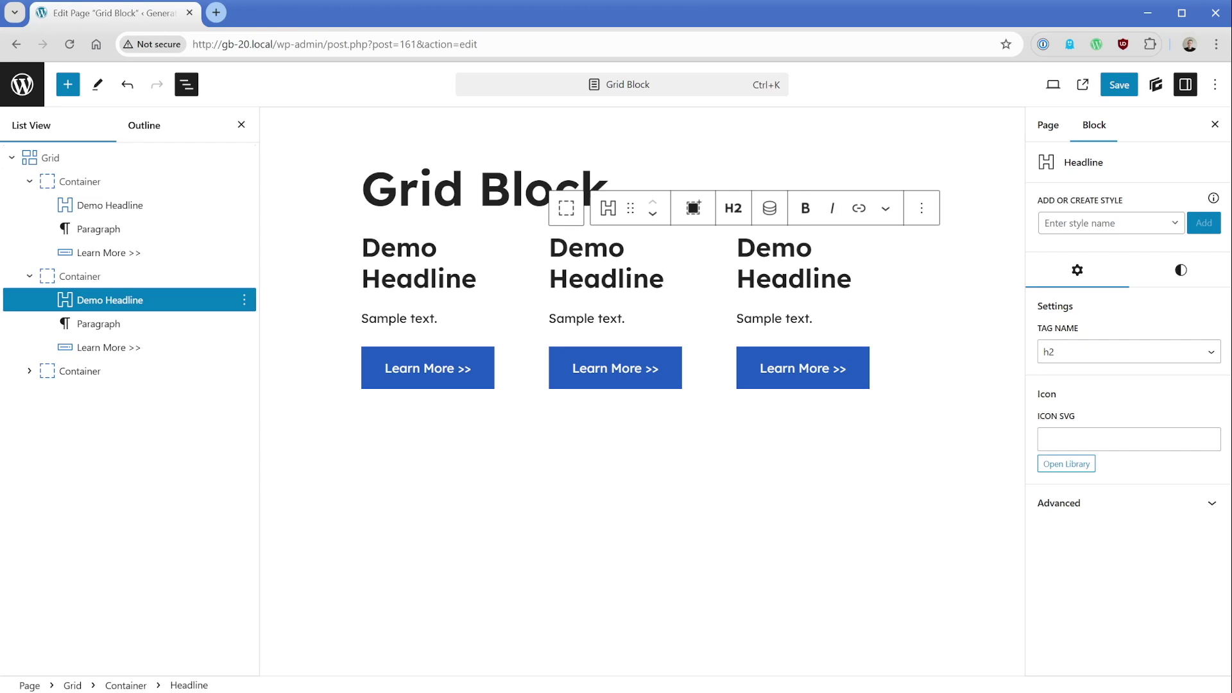
pyautogui.click(171, 158)
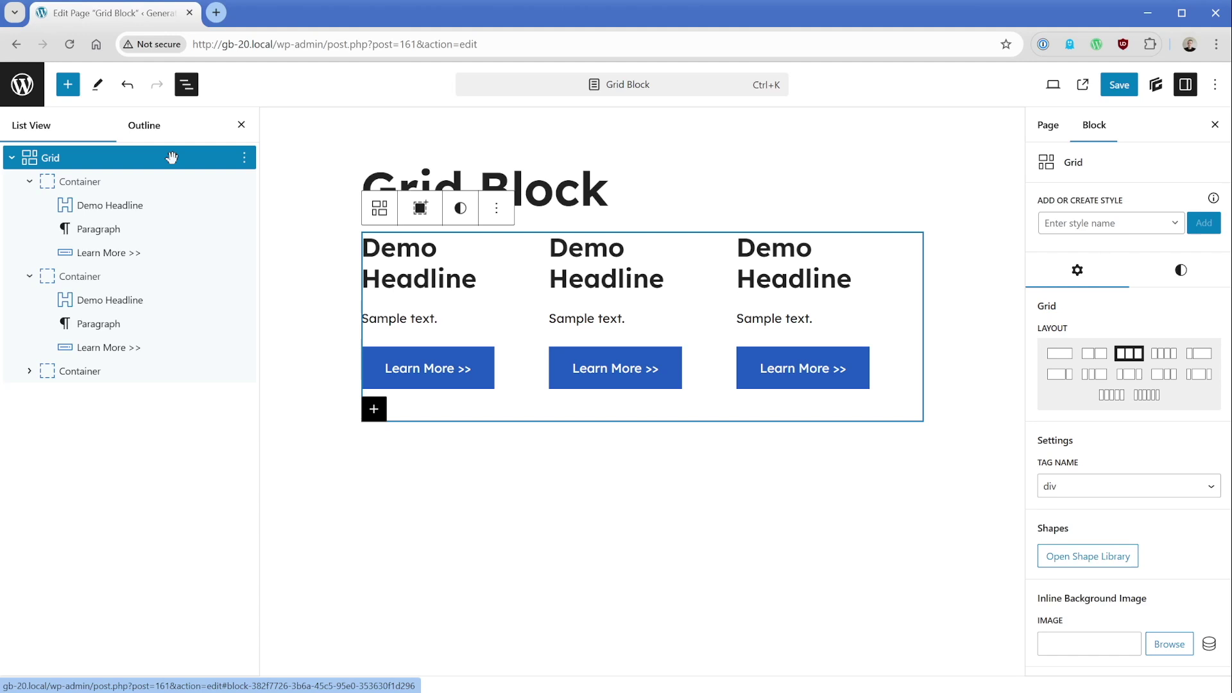
pyautogui.click(1060, 356)
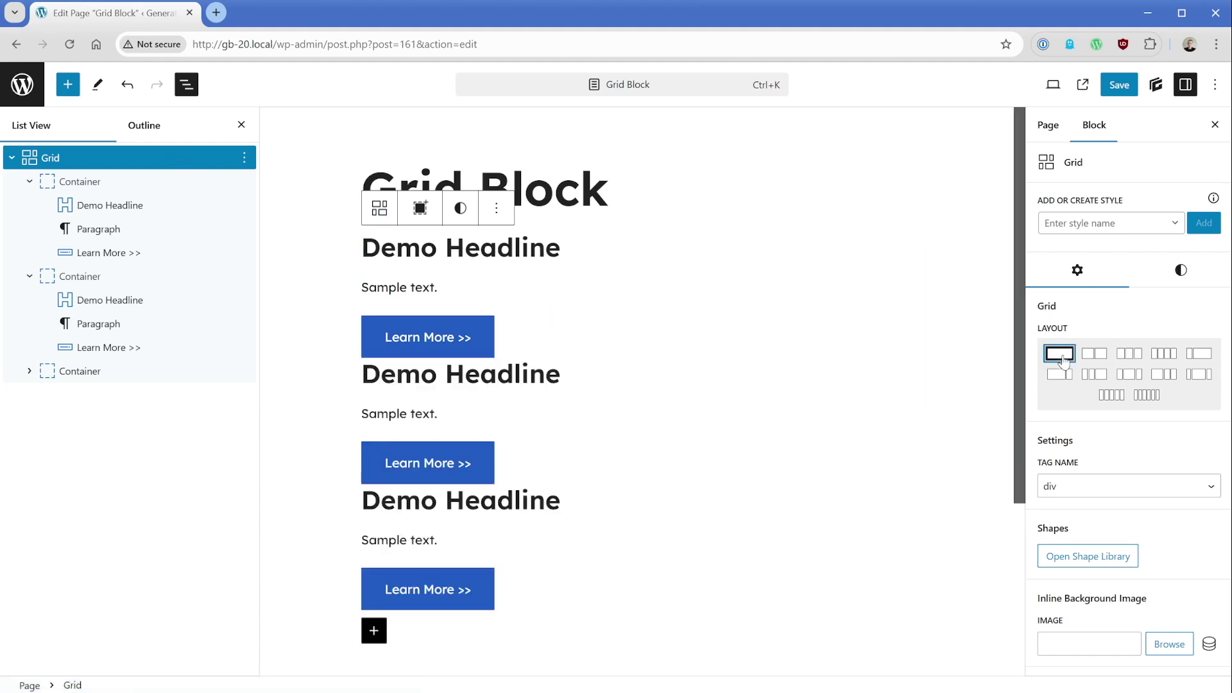
pyautogui.click(1132, 361)
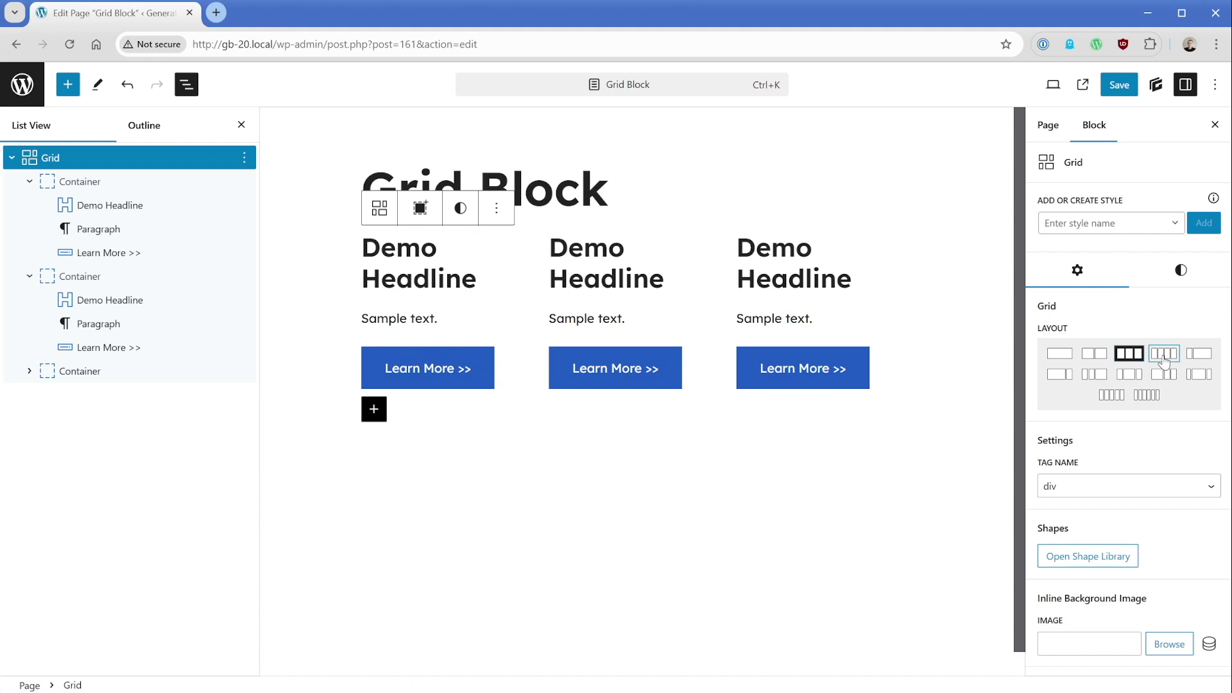
pyautogui.click(1164, 356)
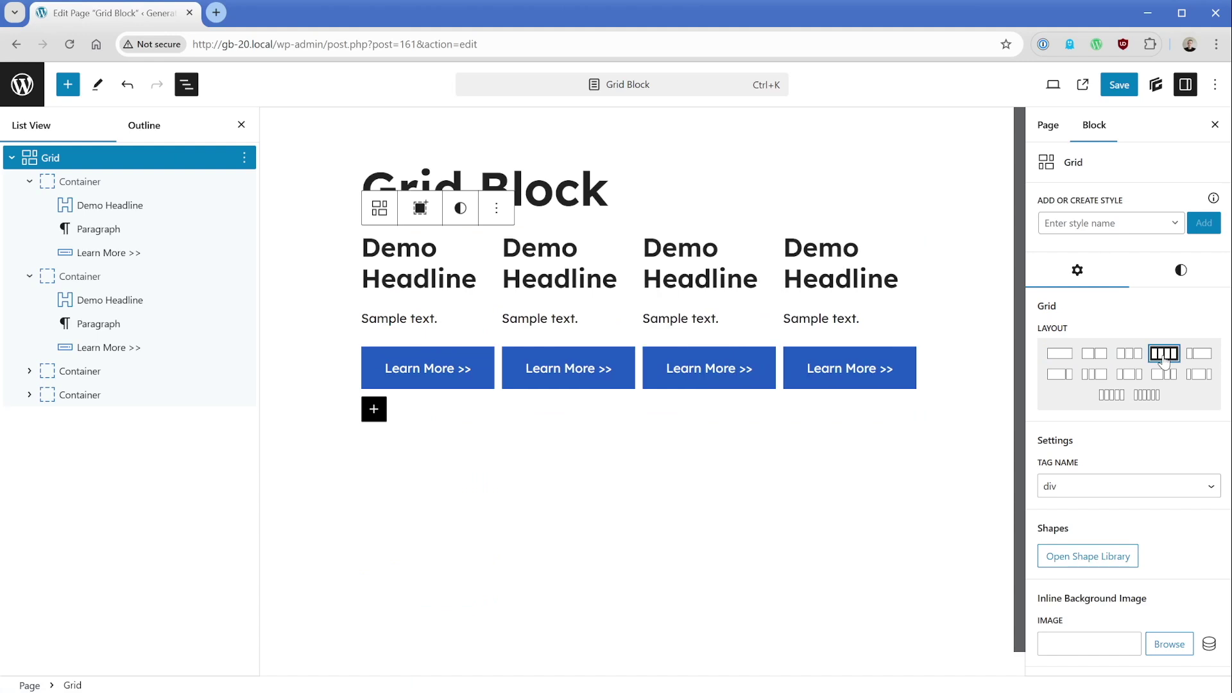
pyautogui.click(1095, 354)
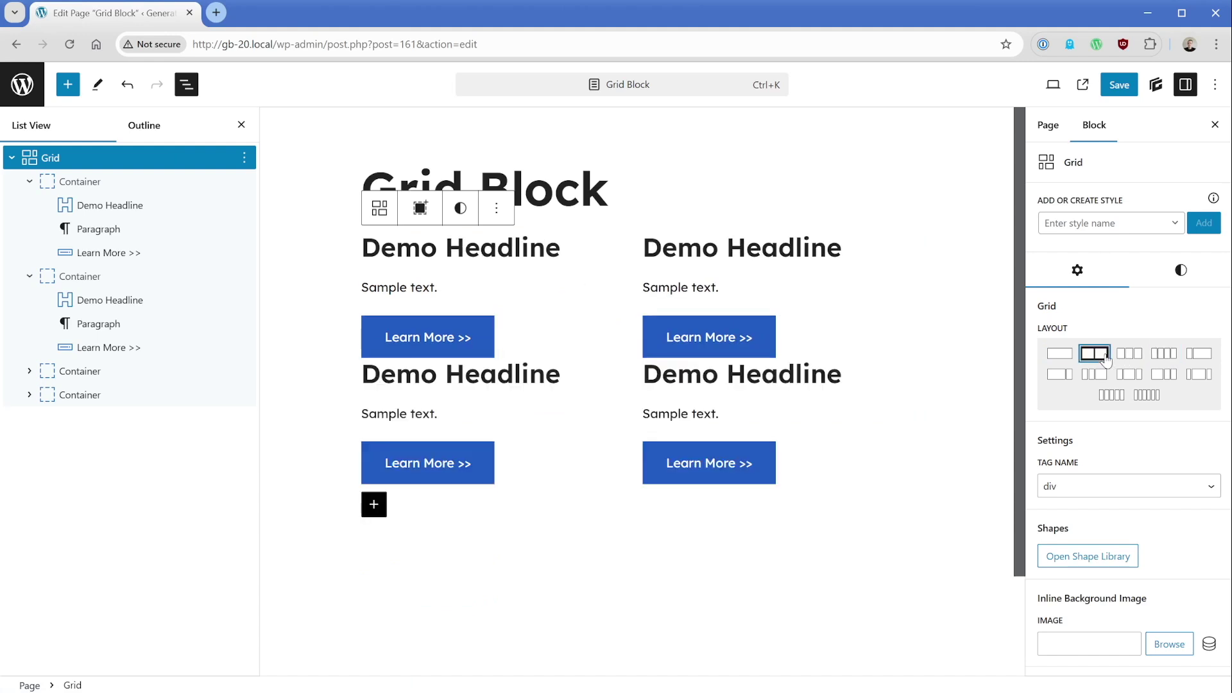
pyautogui.click(125, 282)
# - Delete the second through fourth containers, leaving only the first card
pyautogui.keyDown('shift'); pyautogui.click(152, 394); pyautogui.keyUp('shift')
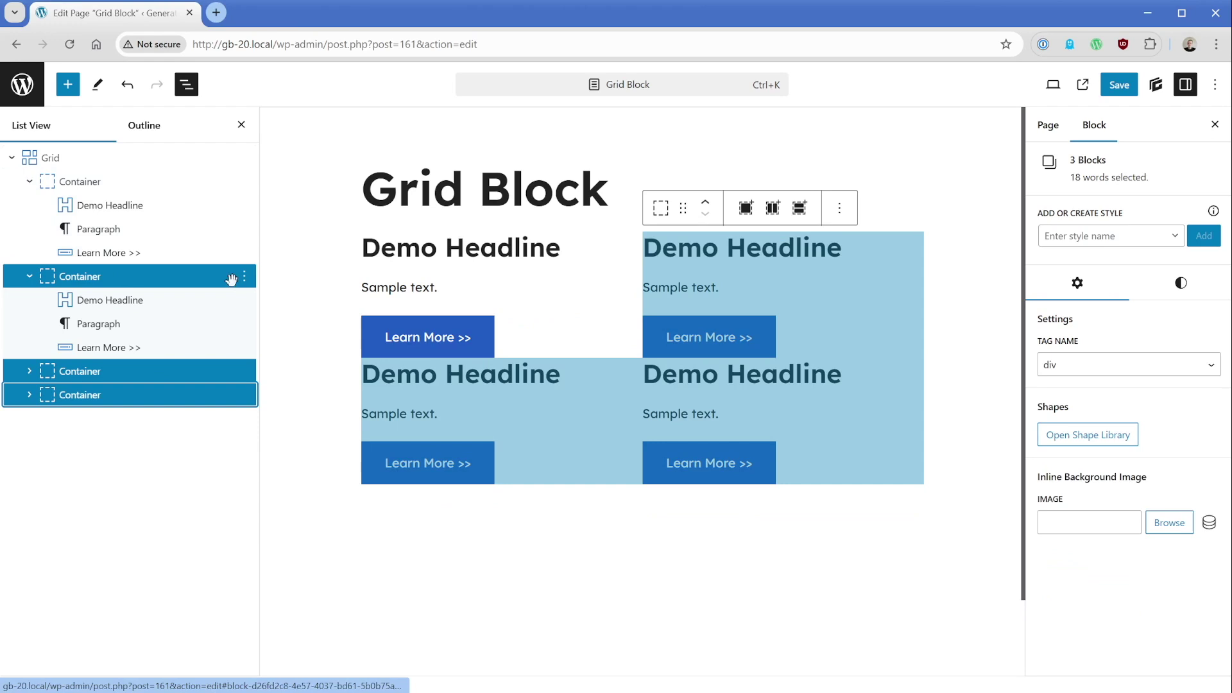
pyautogui.click(244, 276)
pyautogui.click(289, 499)
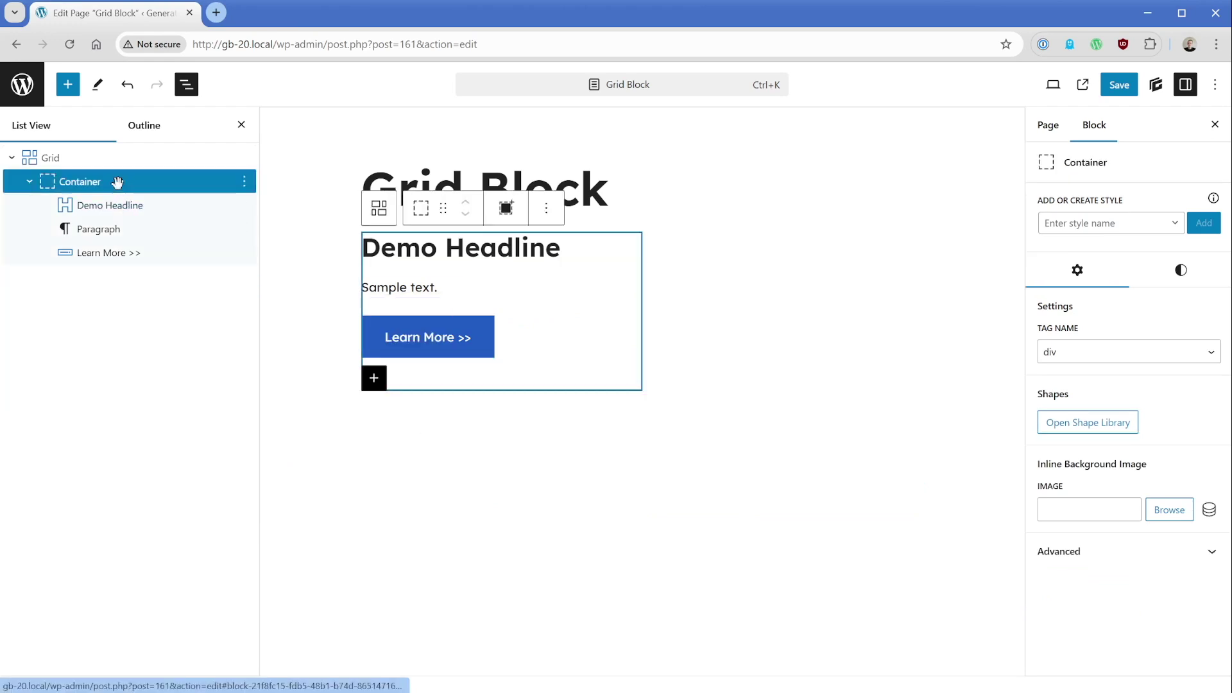
# - Give the first container the .padding-1 style and switch the grid to the three-column layout
pyautogui.click(1082, 225)
pyautogui.write('pad')
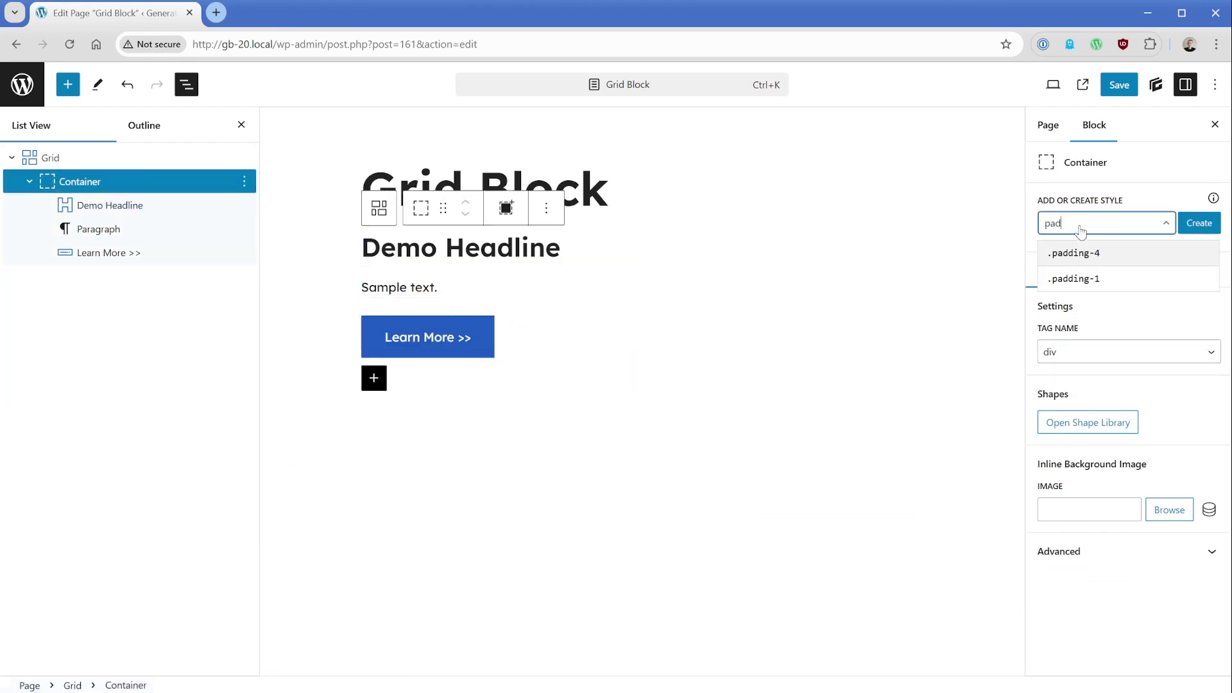
pyautogui.click(1116, 280)
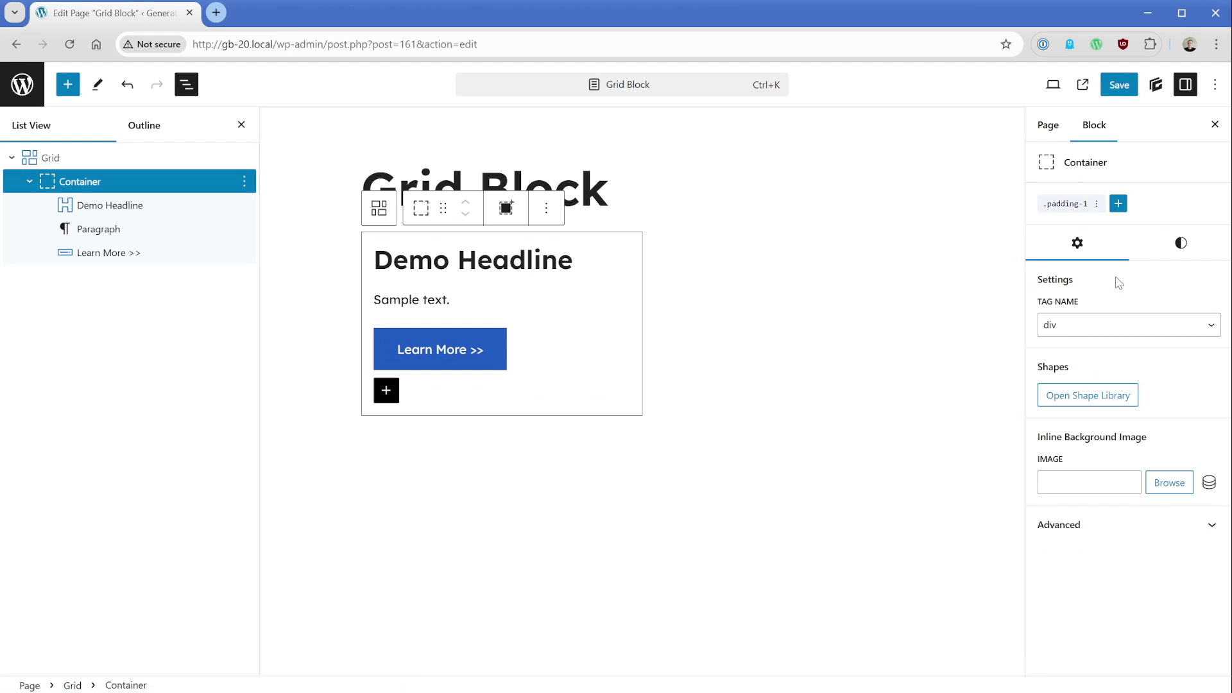
pyautogui.click(144, 158)
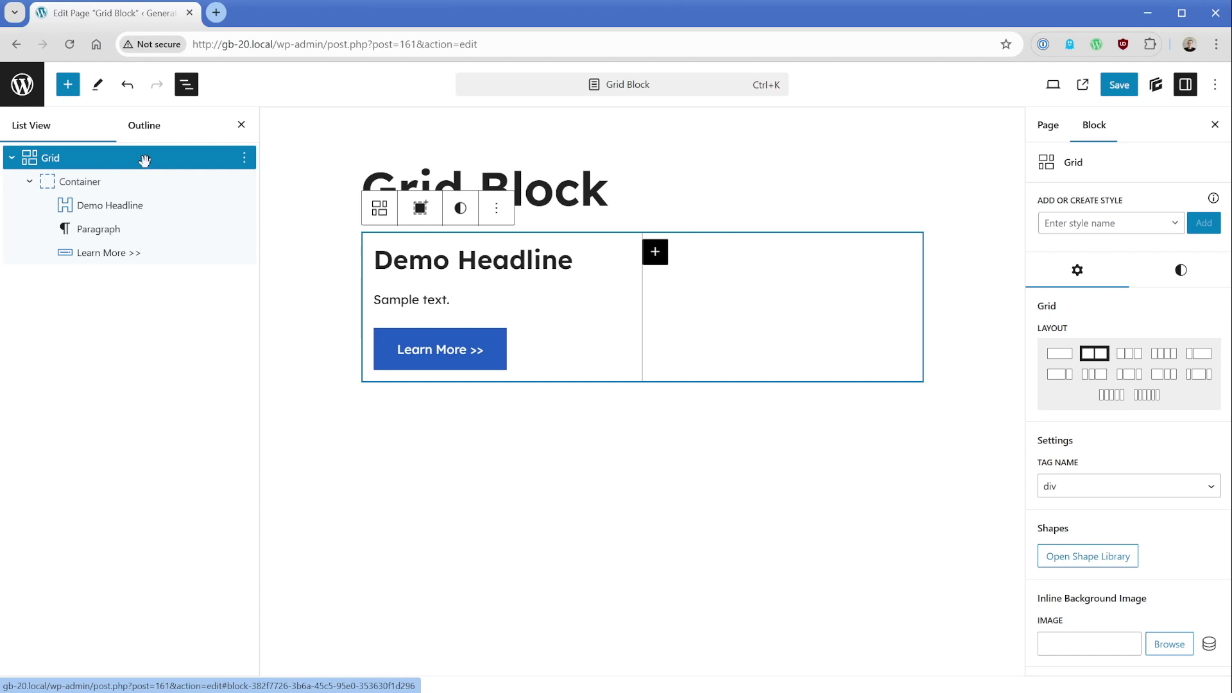
pyautogui.click(1130, 356)
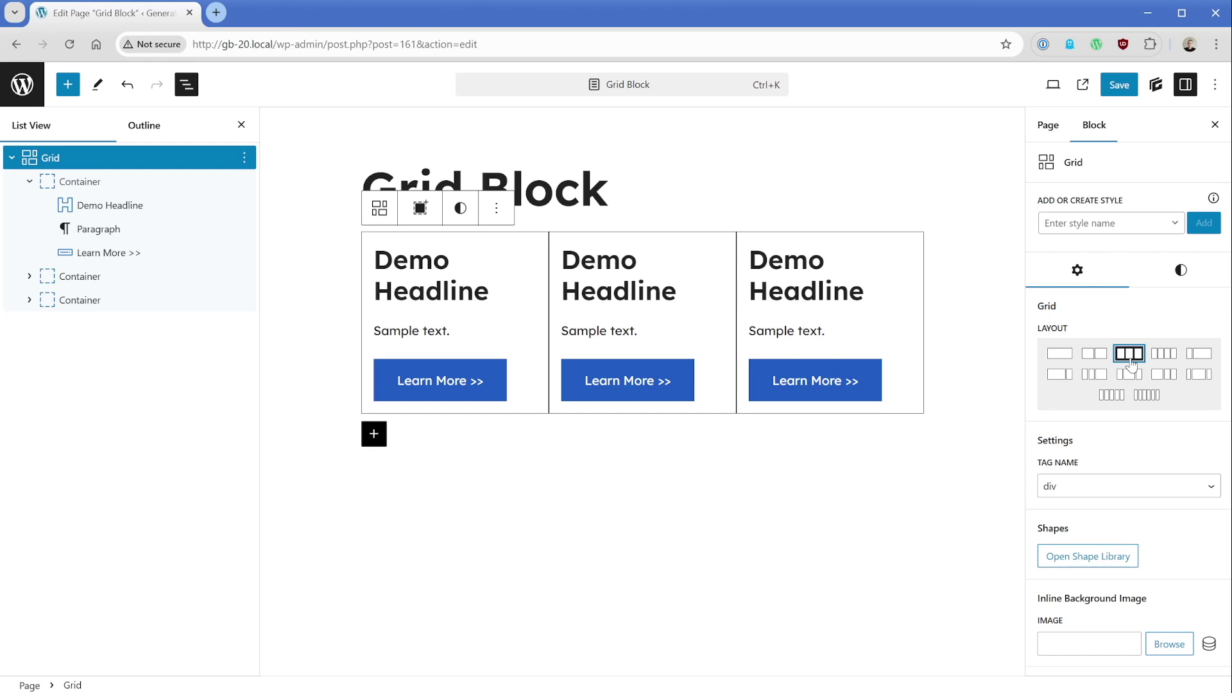
# - In the grid's Styles settings, confirm Display is Grid and find Grid Template Columns repeat(3, minmax(0, 1fr))
pyautogui.click(1177, 276)
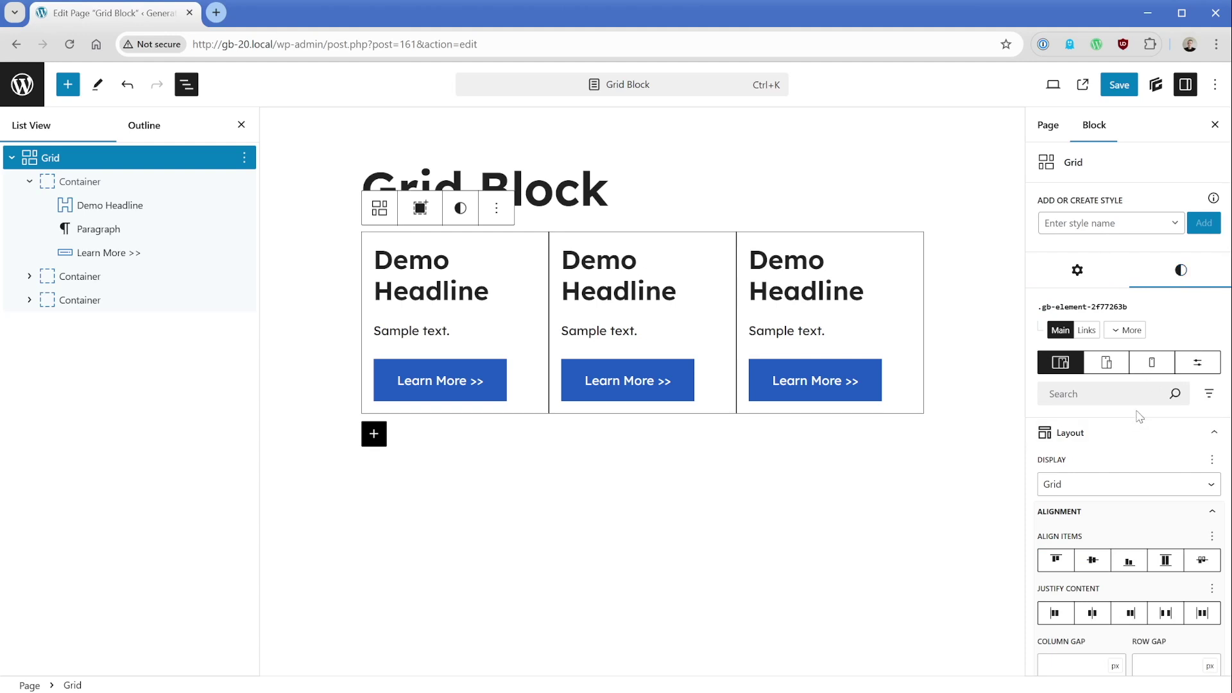
pyautogui.scroll(-2, 1120, 373)
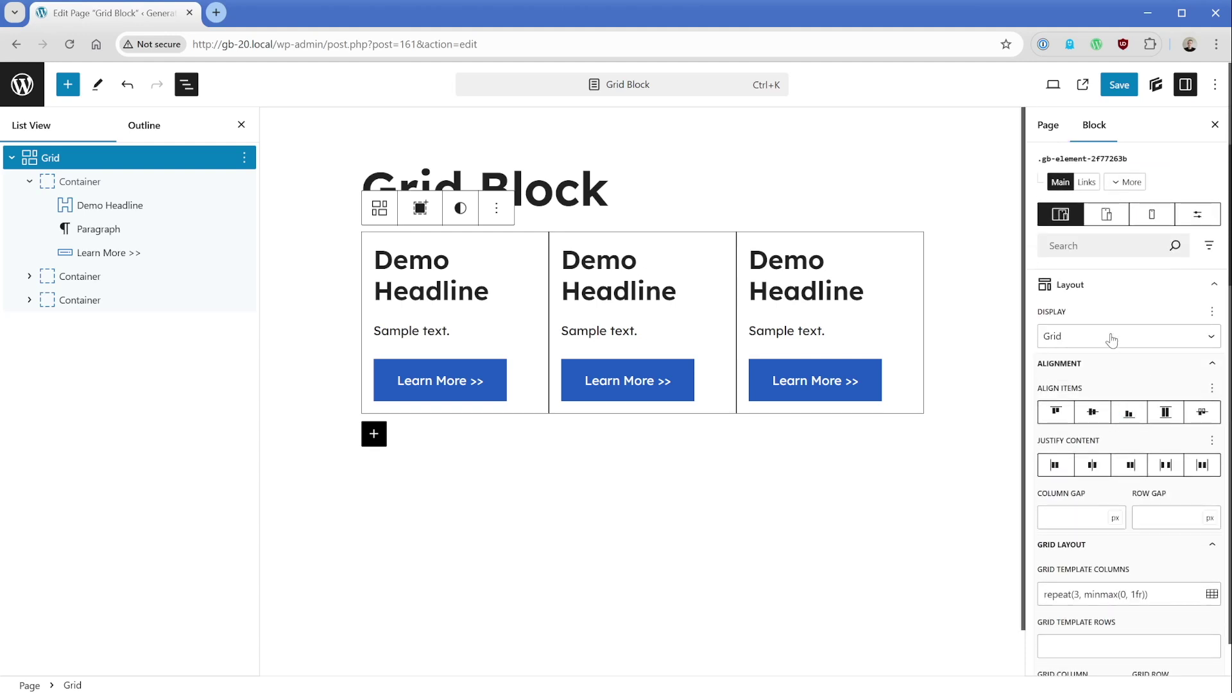
pyautogui.click(1111, 336)
pyautogui.click(1111, 337)
pyautogui.scroll(-4, 1112, 340)
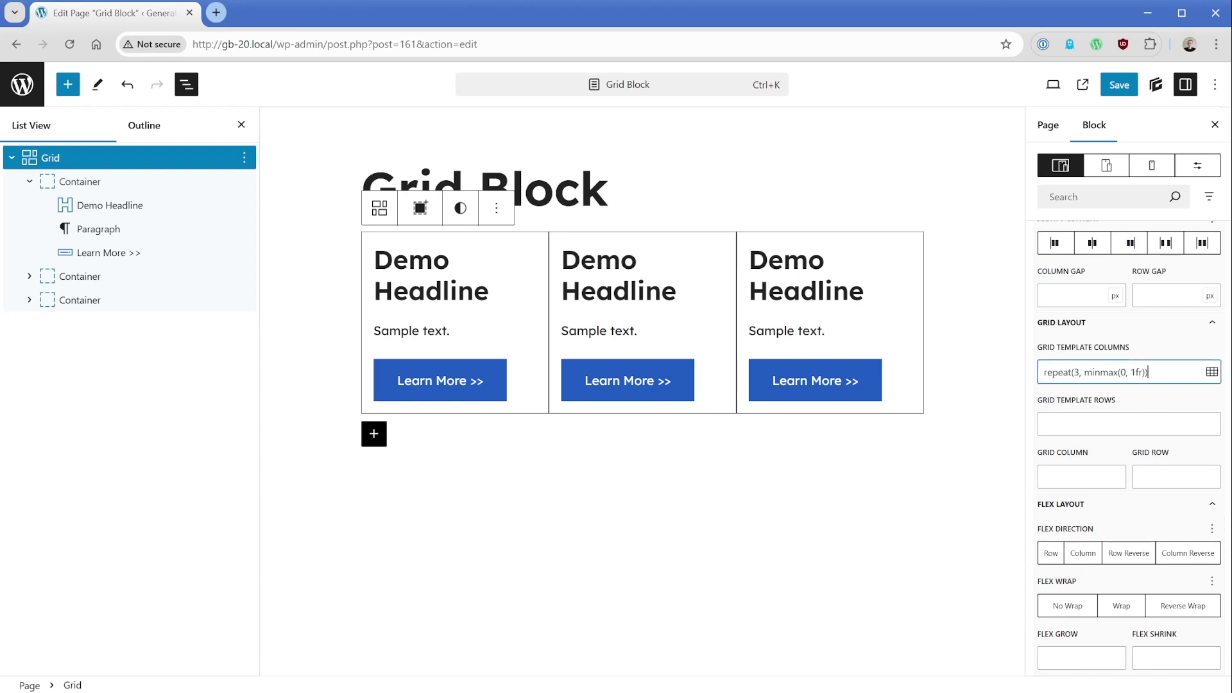
pyautogui.moveTo(1044, 372); pyautogui.dragTo(1149, 372)
pyautogui.click(1149, 373)
# - Set the Grid Template Columns to 1fr 1fr
pyautogui.hotkey('ctrl', 'a')
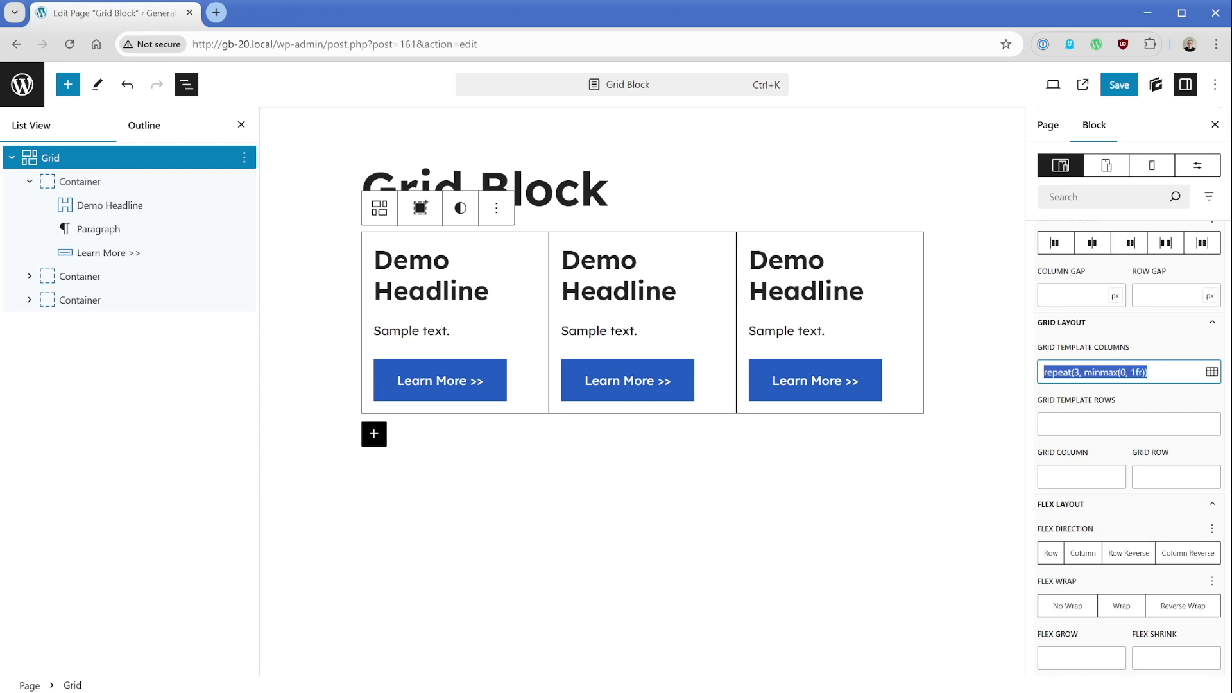
pyautogui.write('1fr 2fr')
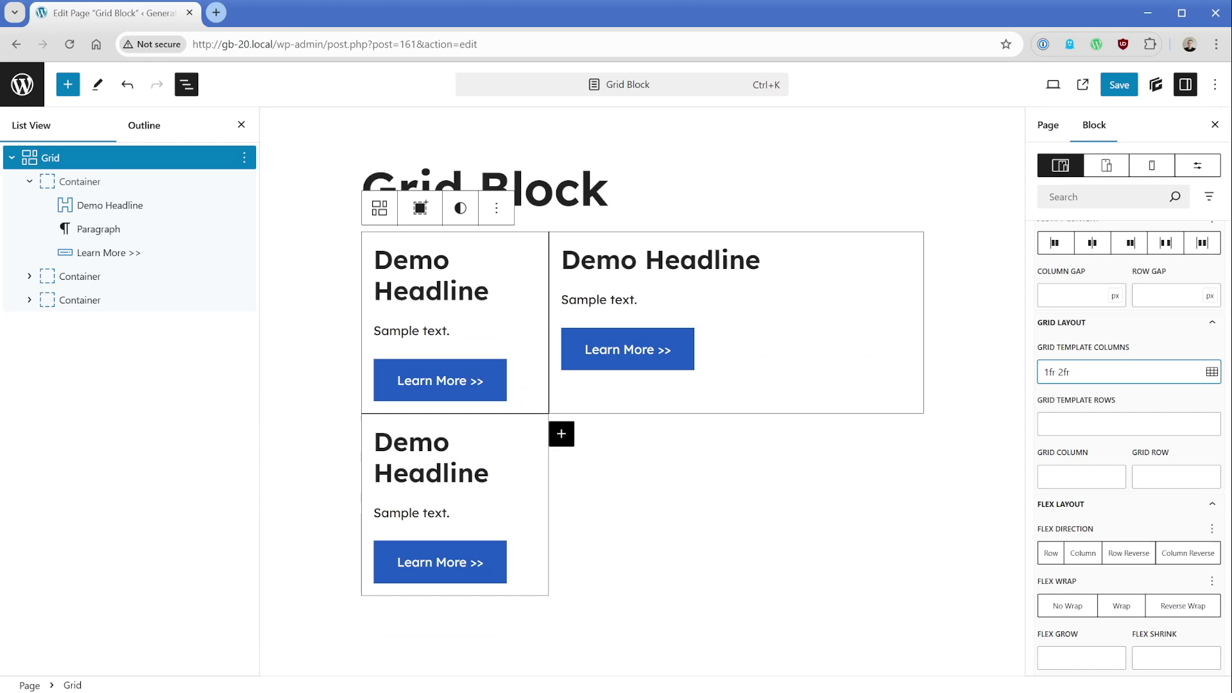
pyautogui.press('BackSpace')
pyautogui.press('BackSpace')
pyautogui.press('BackSpace')
pyautogui.write('1fr')
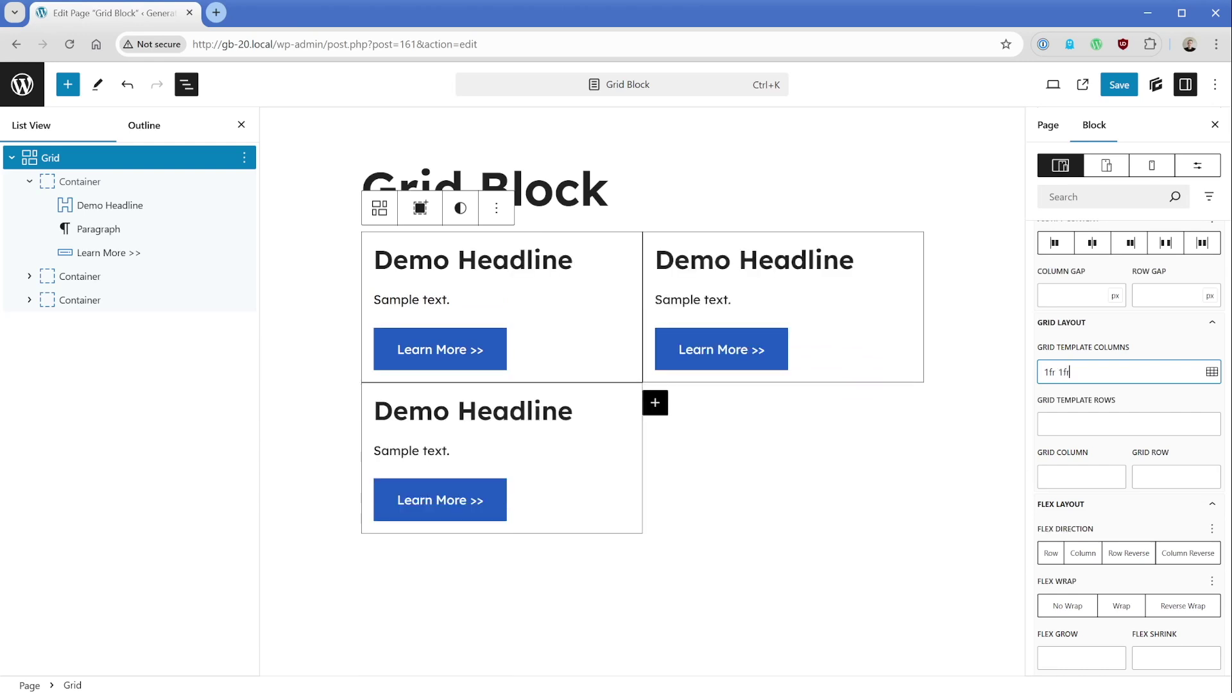
# - Duplicate the last container to add a fourth card
pyautogui.click(156, 300)
pyautogui.click(244, 300)
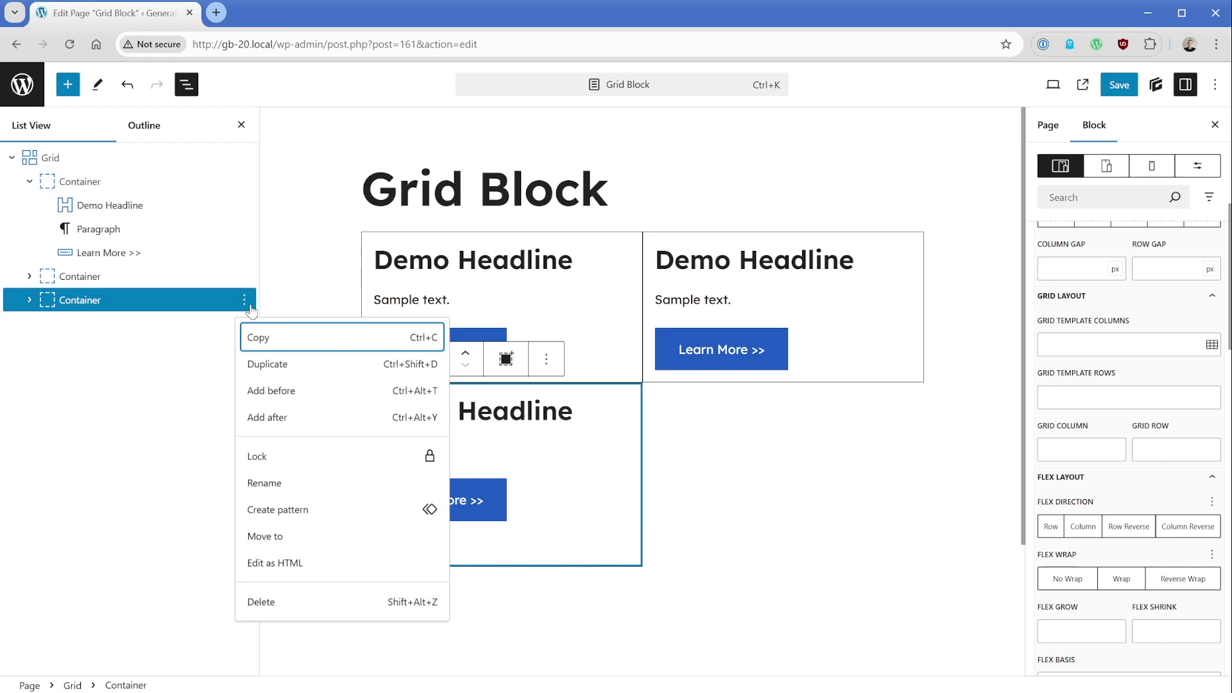
pyautogui.click(275, 364)
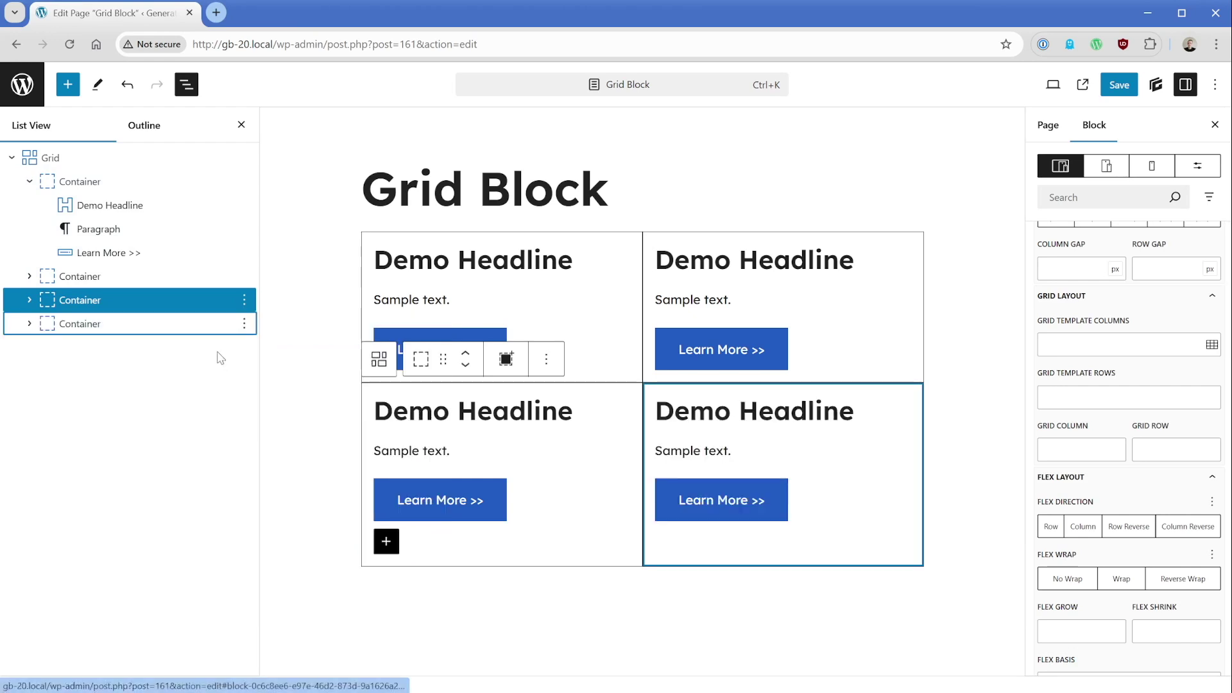
pyautogui.click(121, 159)
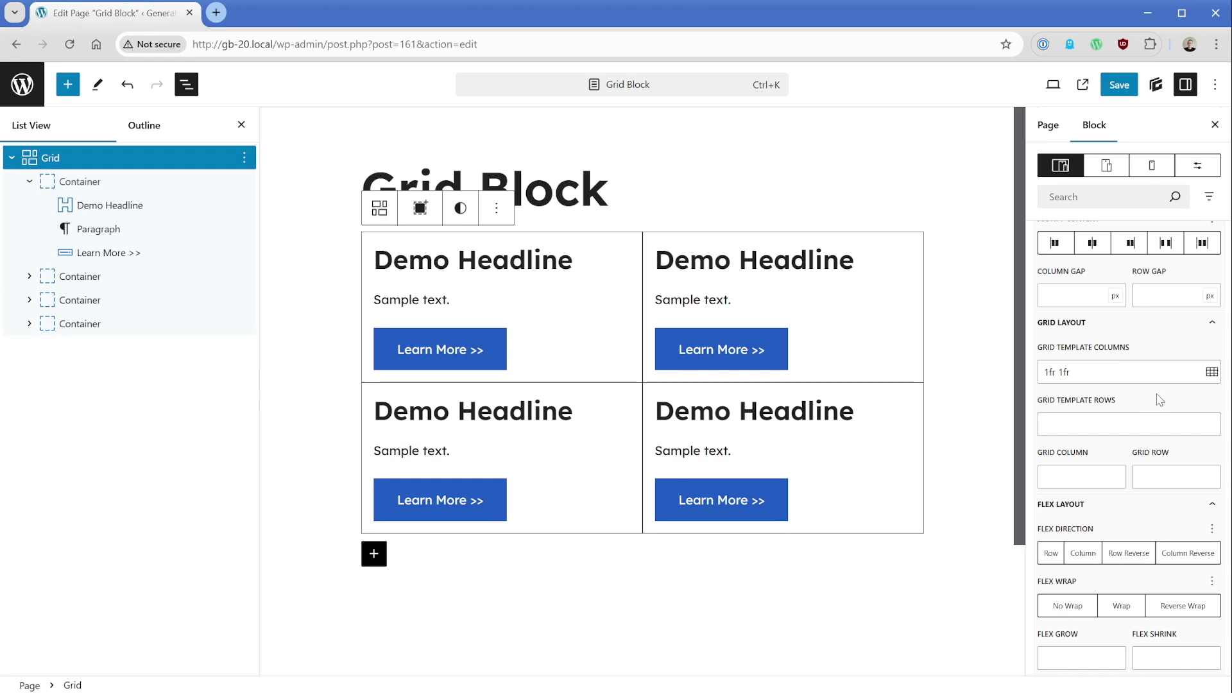
# - Set template columns to 1fr 1fr 1fr and give the second and third containers Grid Column span 2
pyautogui.click(1149, 372)
pyautogui.write('1fr')
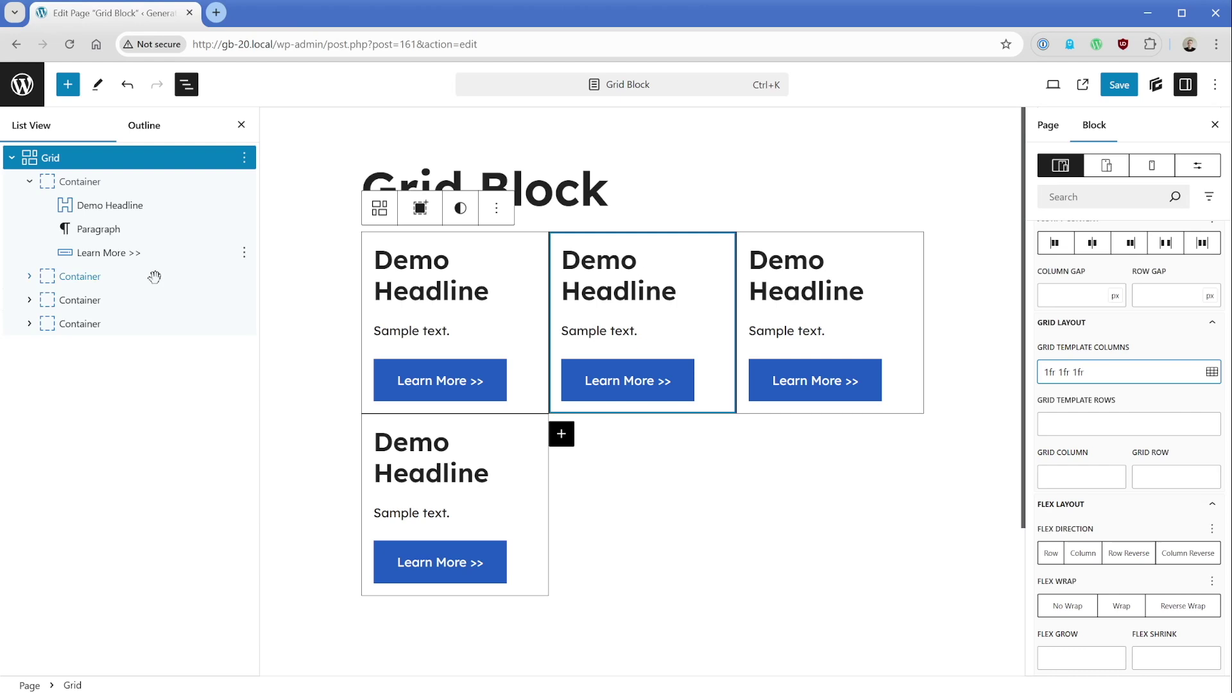
pyautogui.click(114, 277)
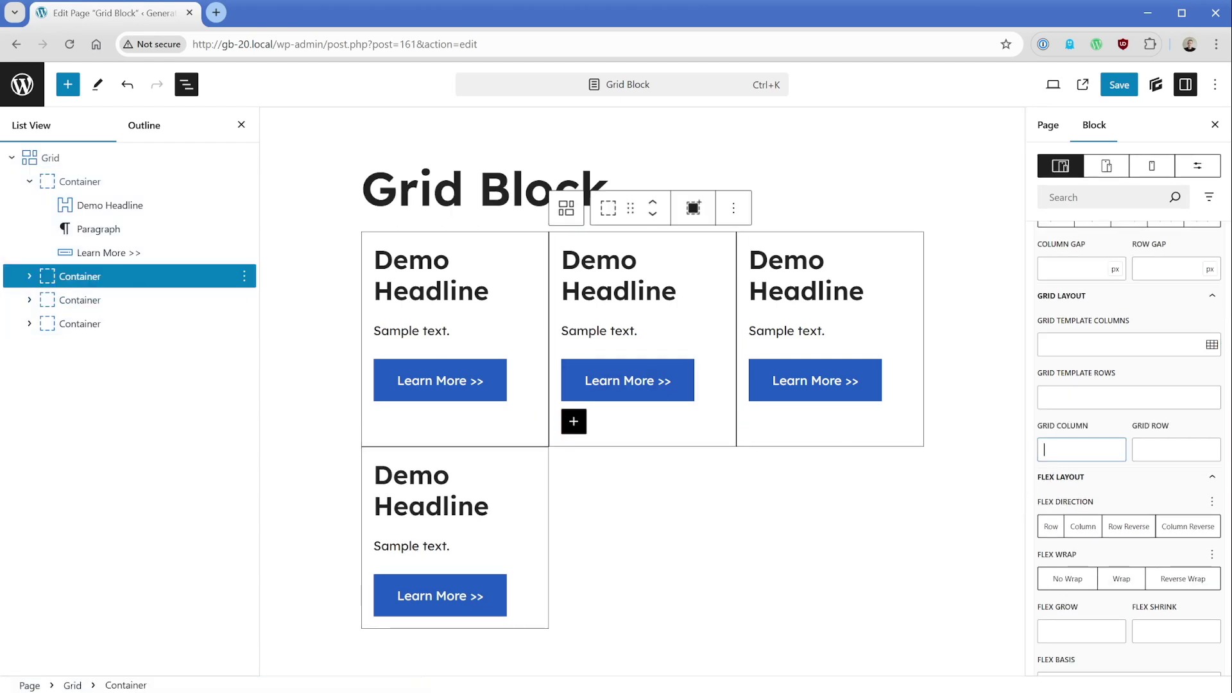
pyautogui.click(1080, 450)
pyautogui.write('span 2')
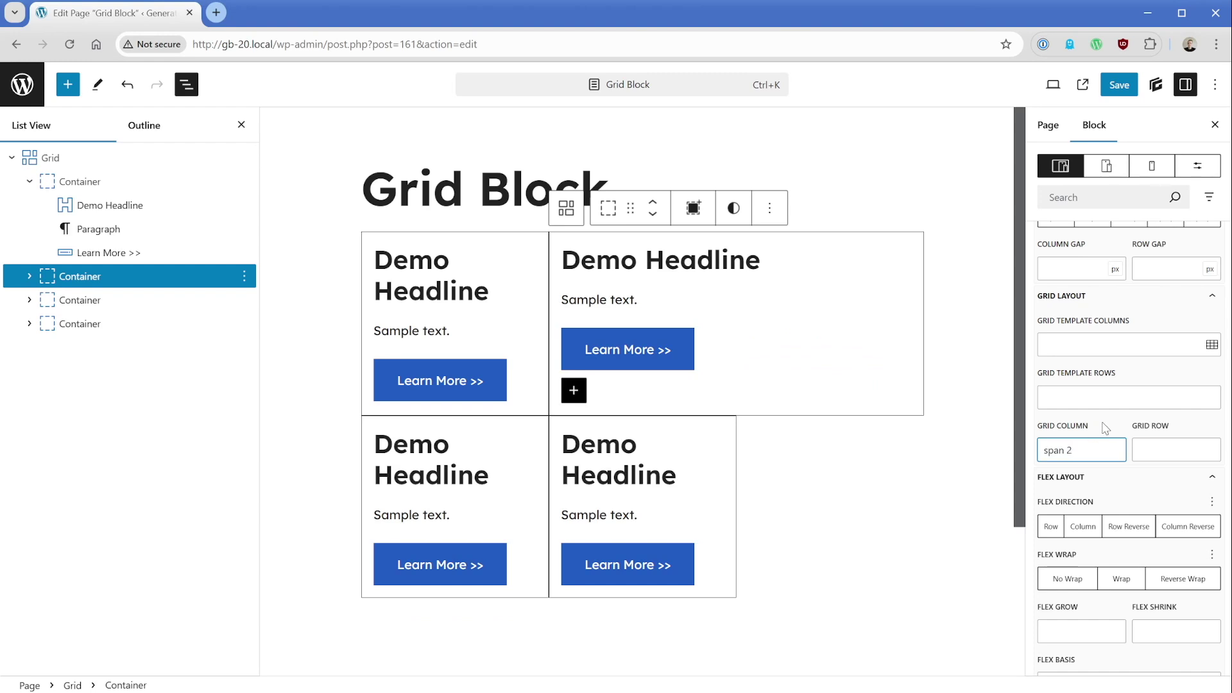
pyautogui.click(133, 299)
pyautogui.write('span 2')
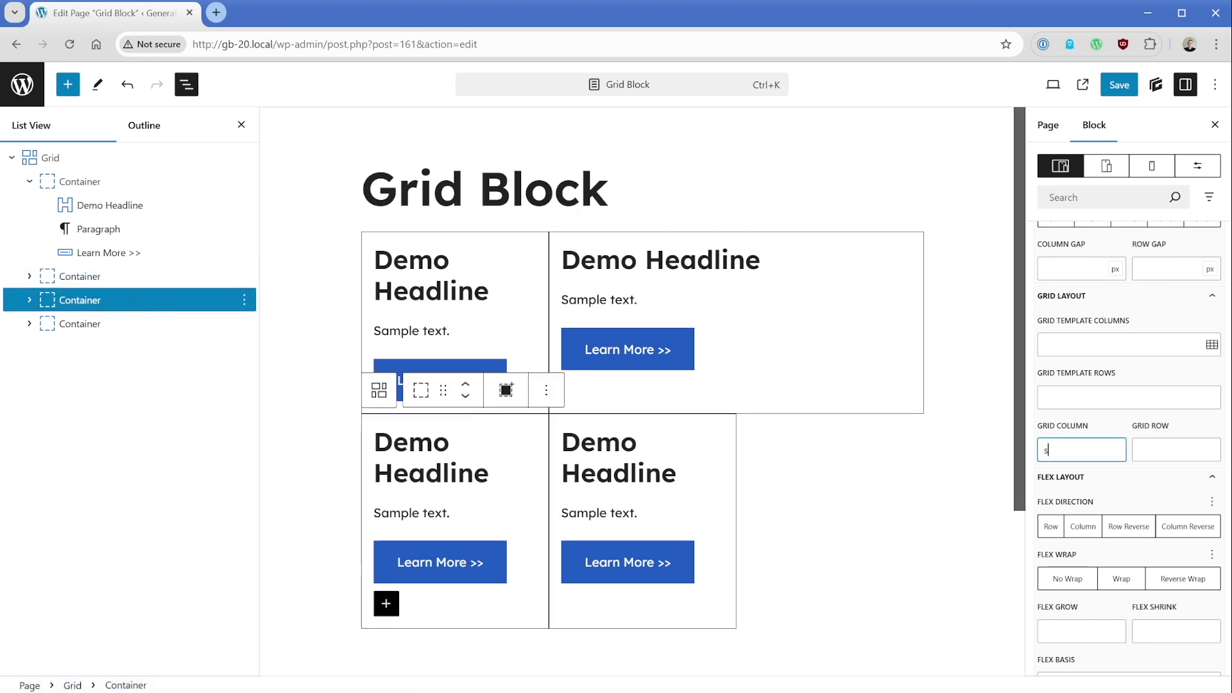
pyautogui.click(1111, 440)
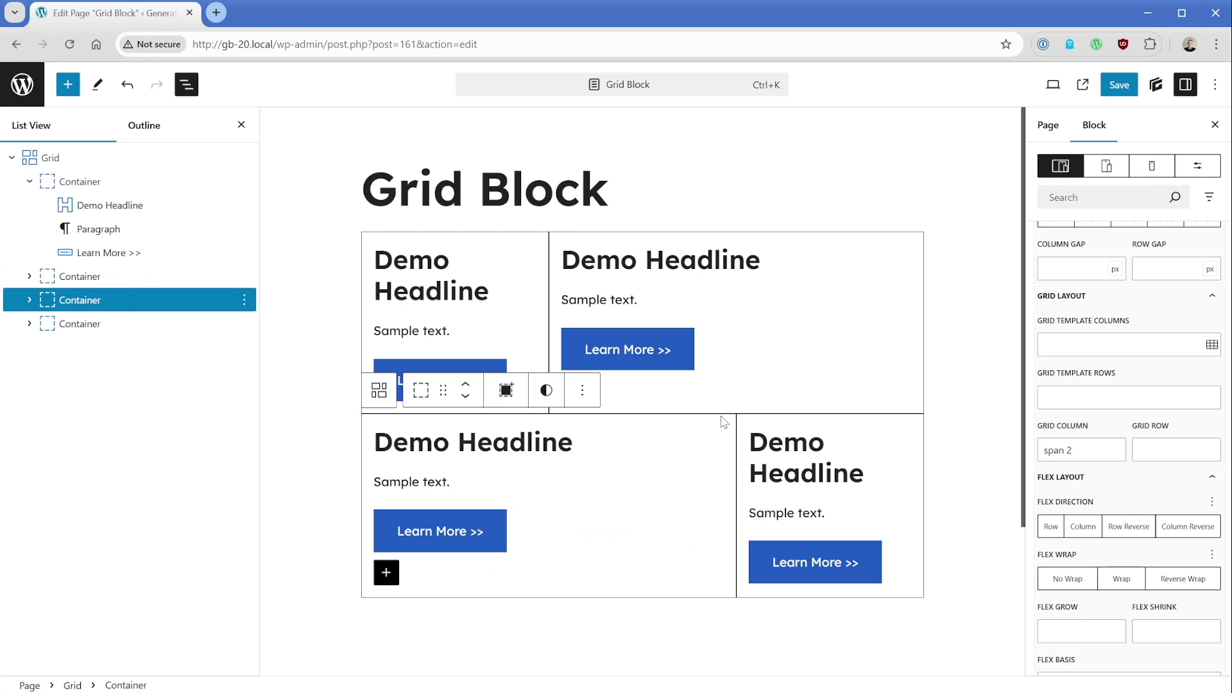
# - Set the Grid's Column Gap and Row Gap to 1rem each
pyautogui.click(86, 159)
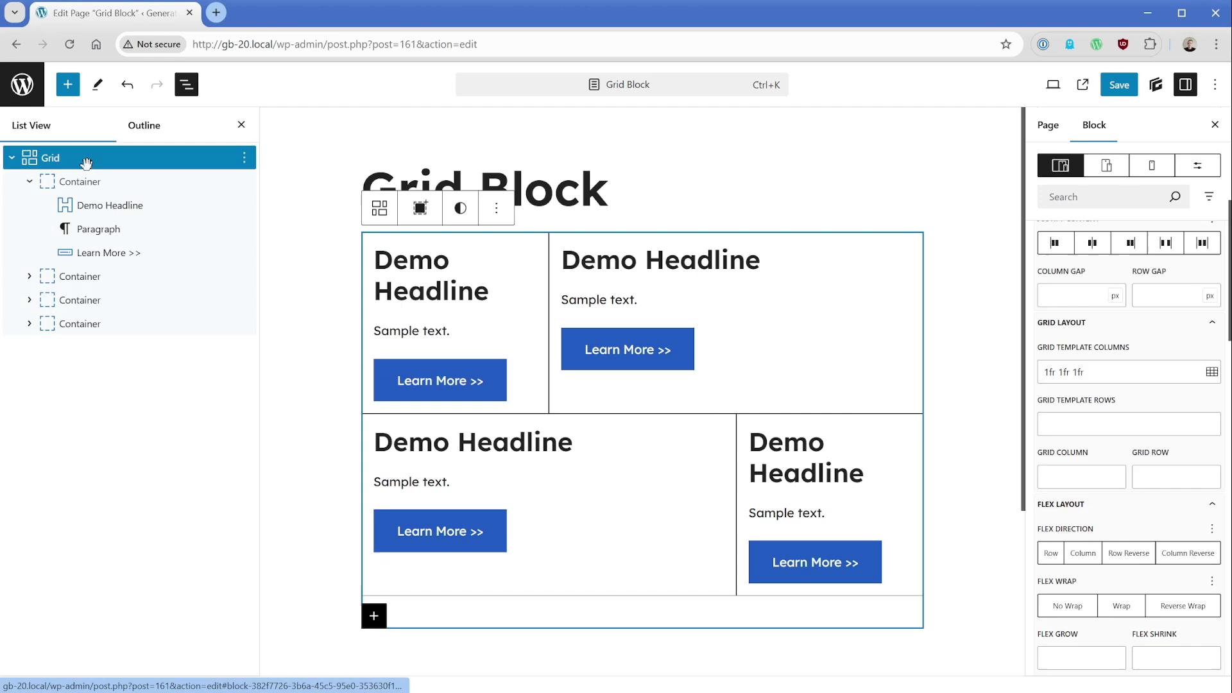
pyautogui.click(1069, 295)
pyautogui.write('1rem')
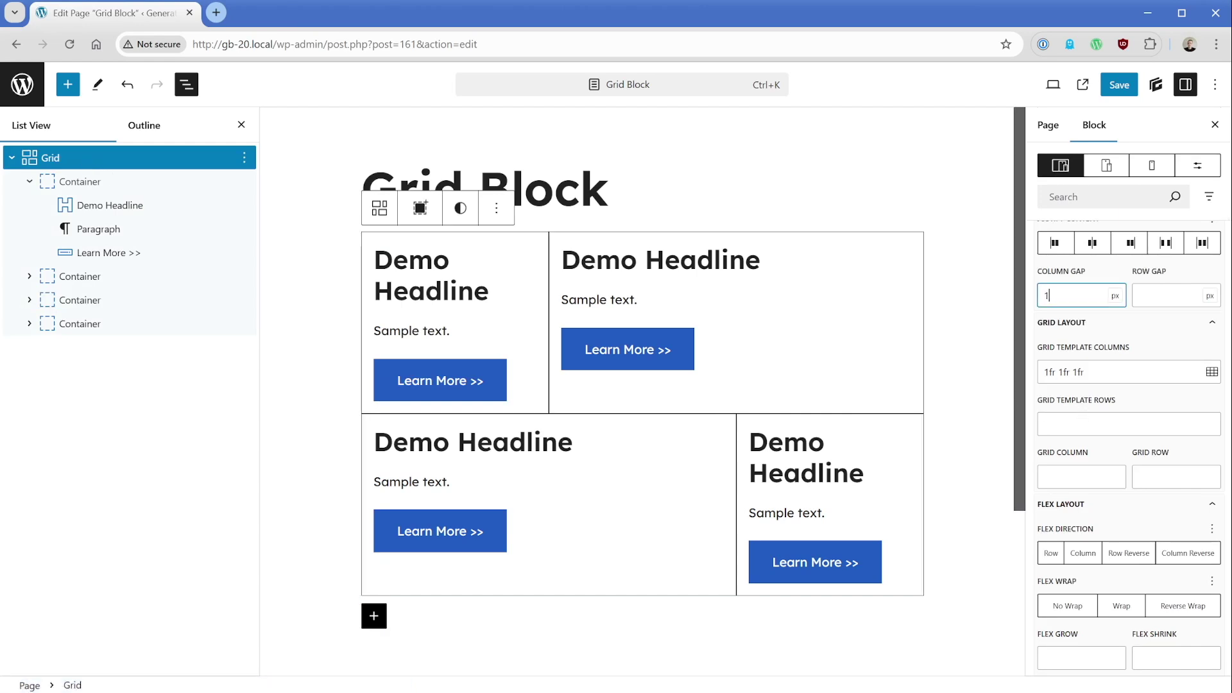
pyautogui.press('Tab')
pyautogui.write('1rem')
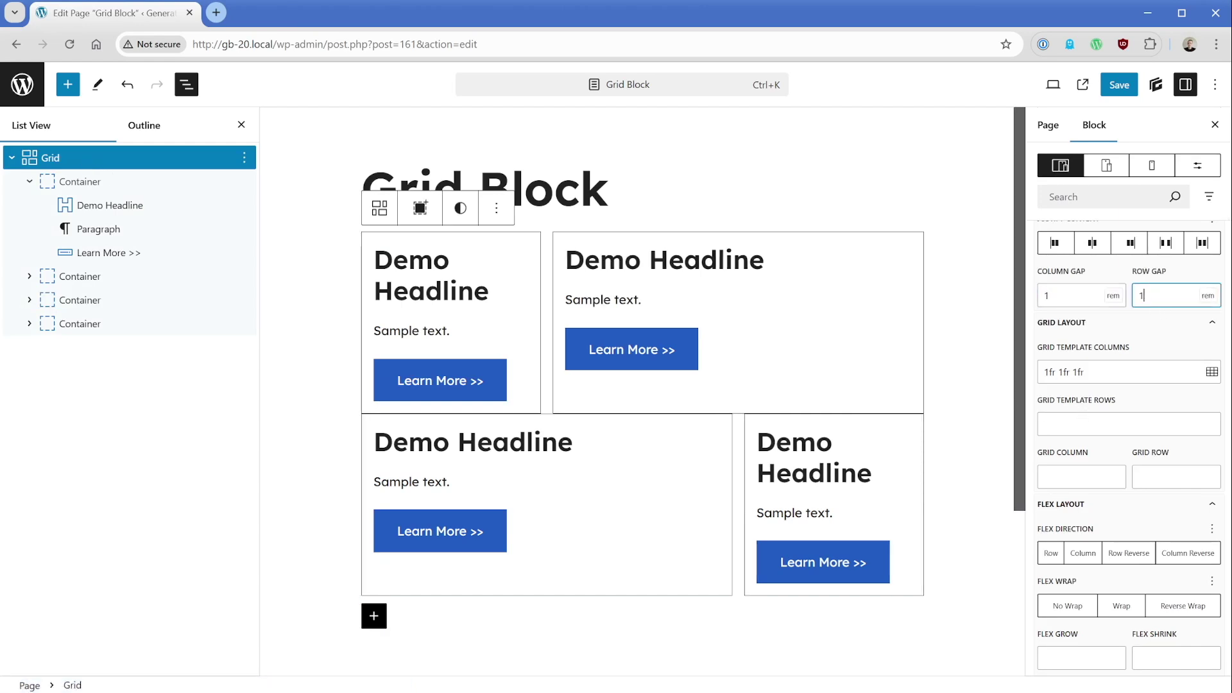
pyautogui.click(1138, 336)
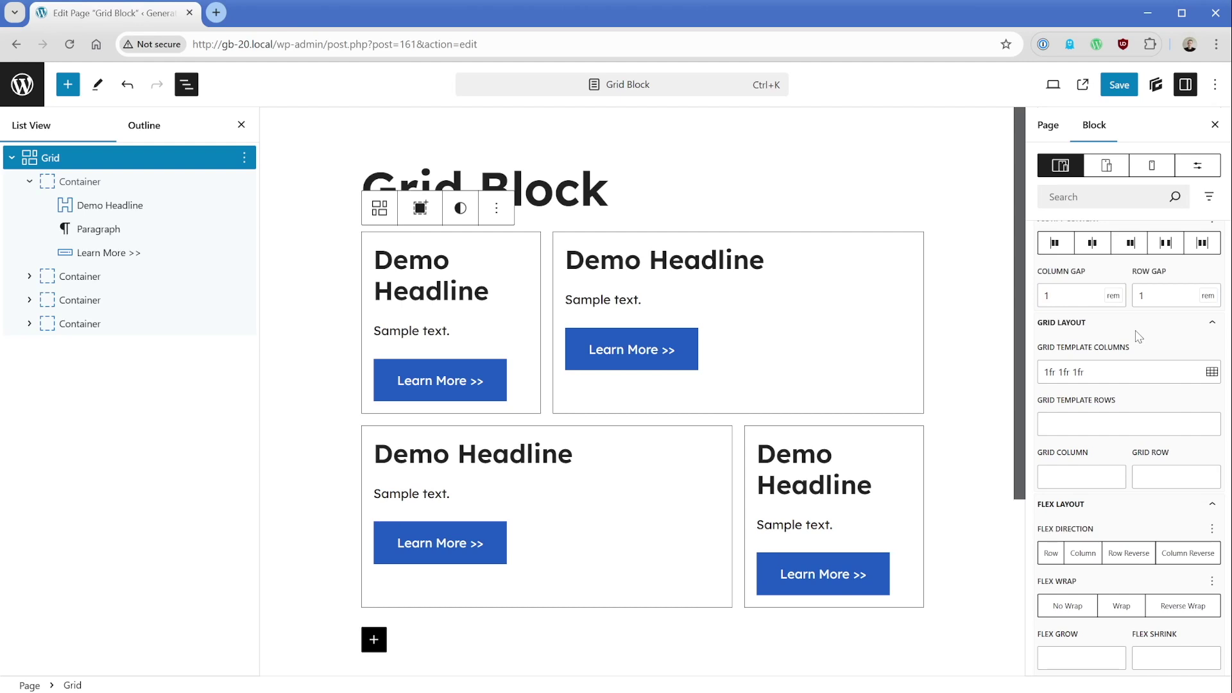
pyautogui.scroll(5, 1136, 327)
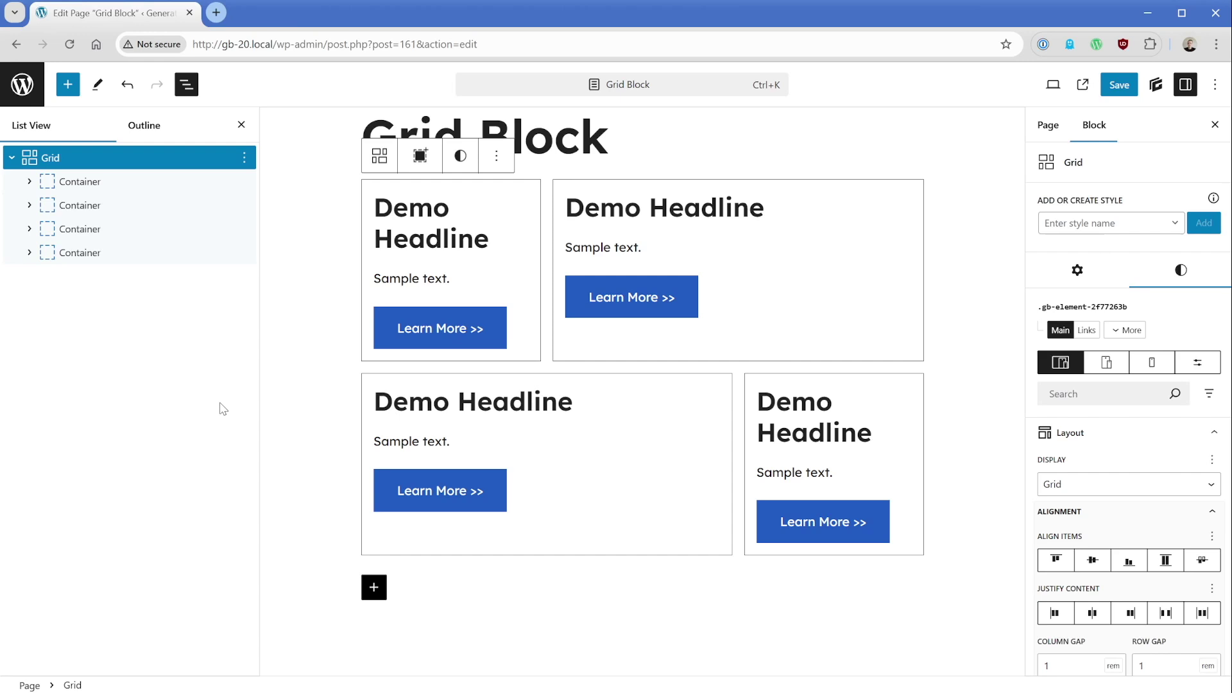
# - Insert a Query block after the Grid using the Two columns starter layout
pyautogui.click(244, 157)
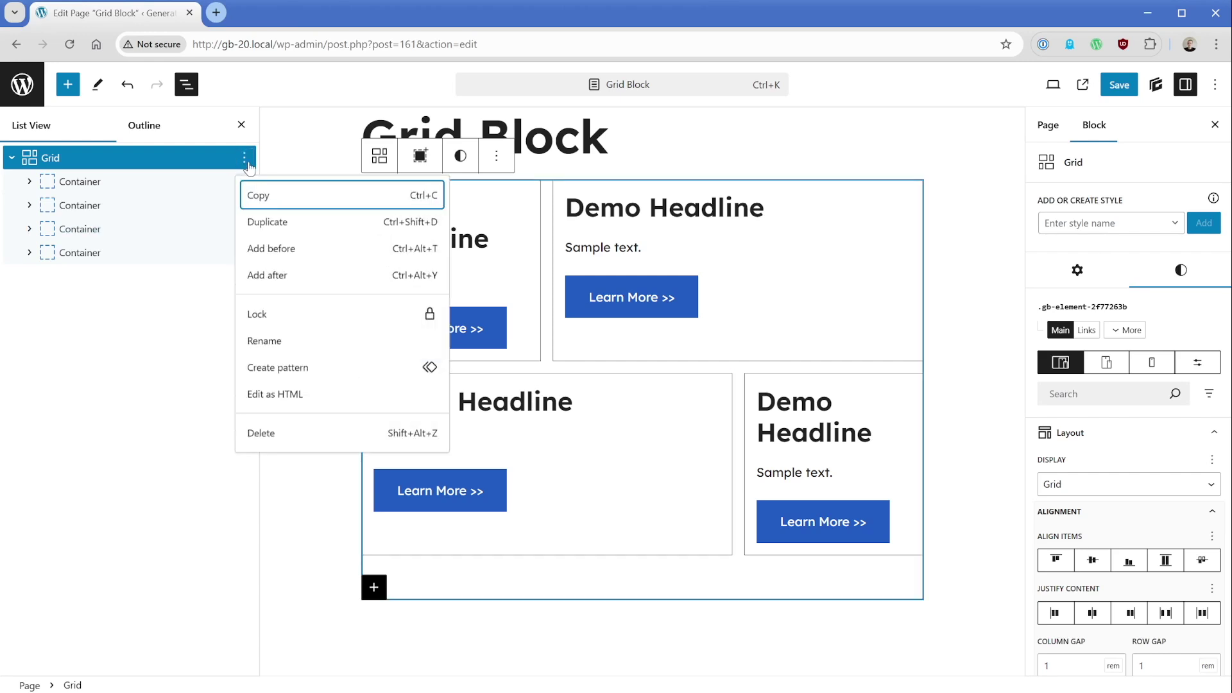
pyautogui.click(277, 278)
pyautogui.write('/query')
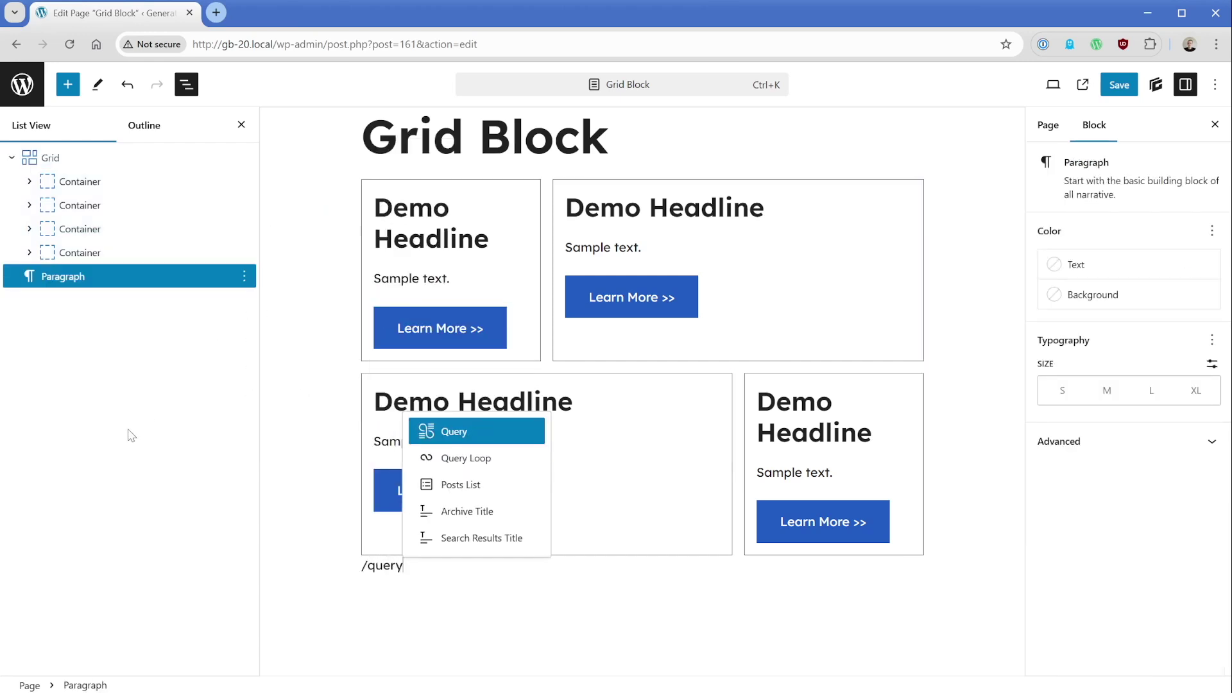
pyautogui.click(474, 437)
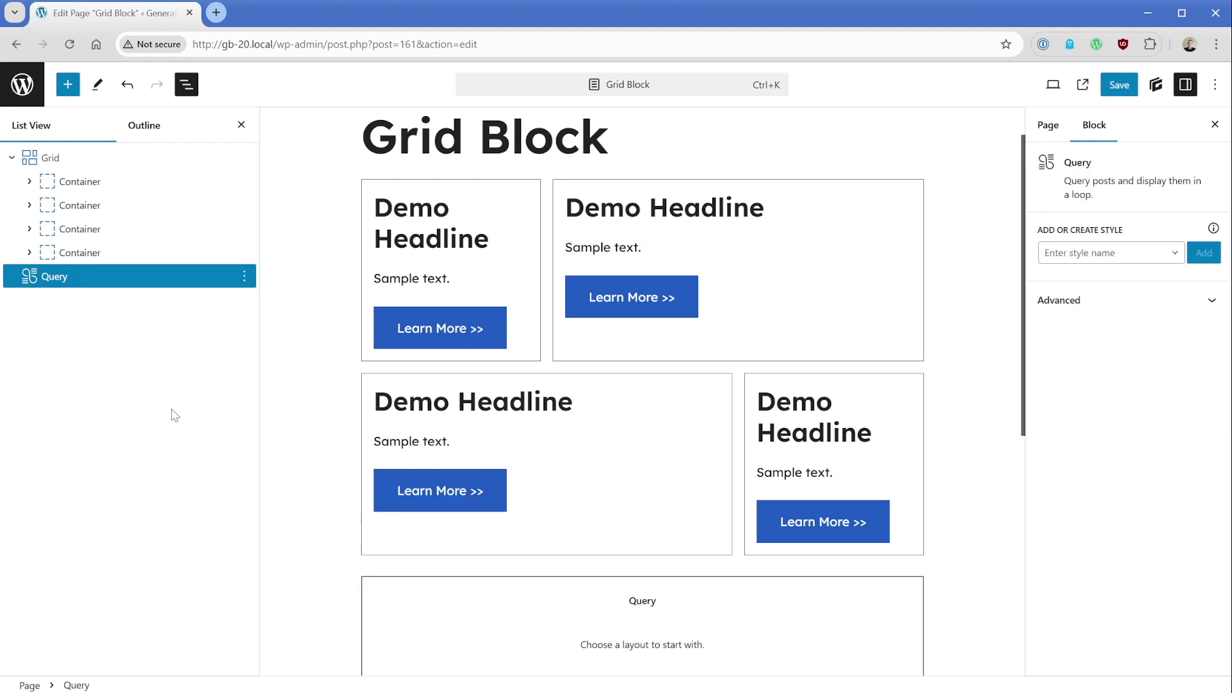
pyautogui.scroll(-6, 468, 454)
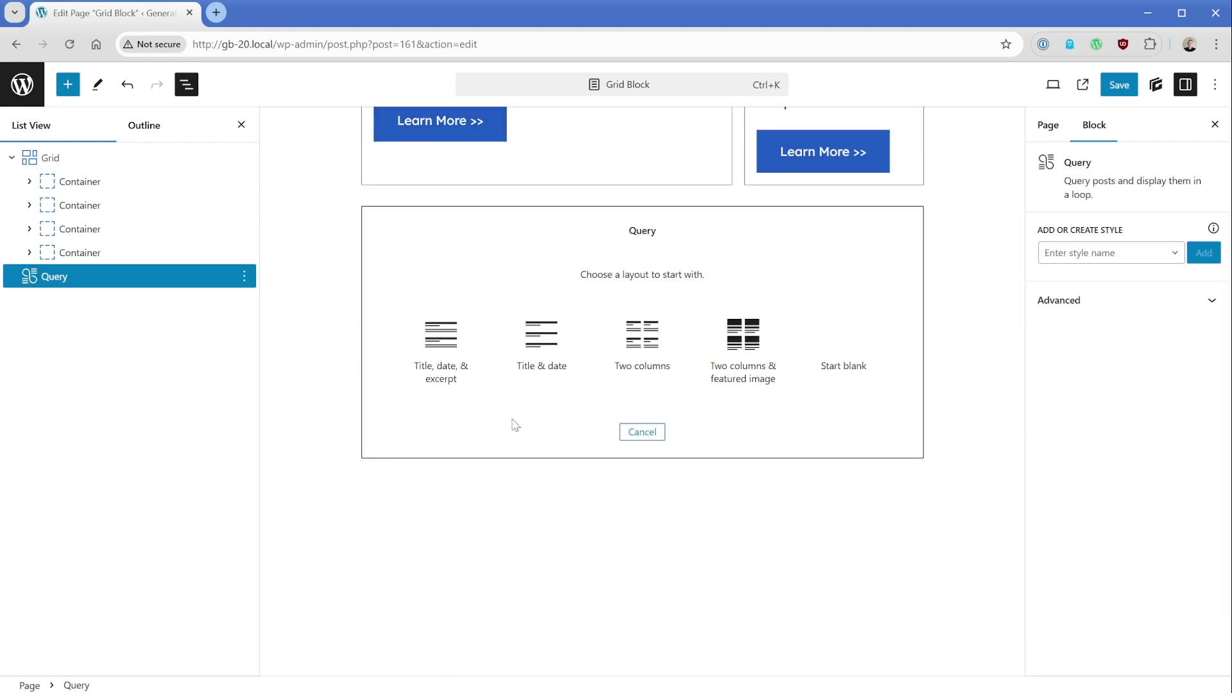
pyautogui.click(650, 342)
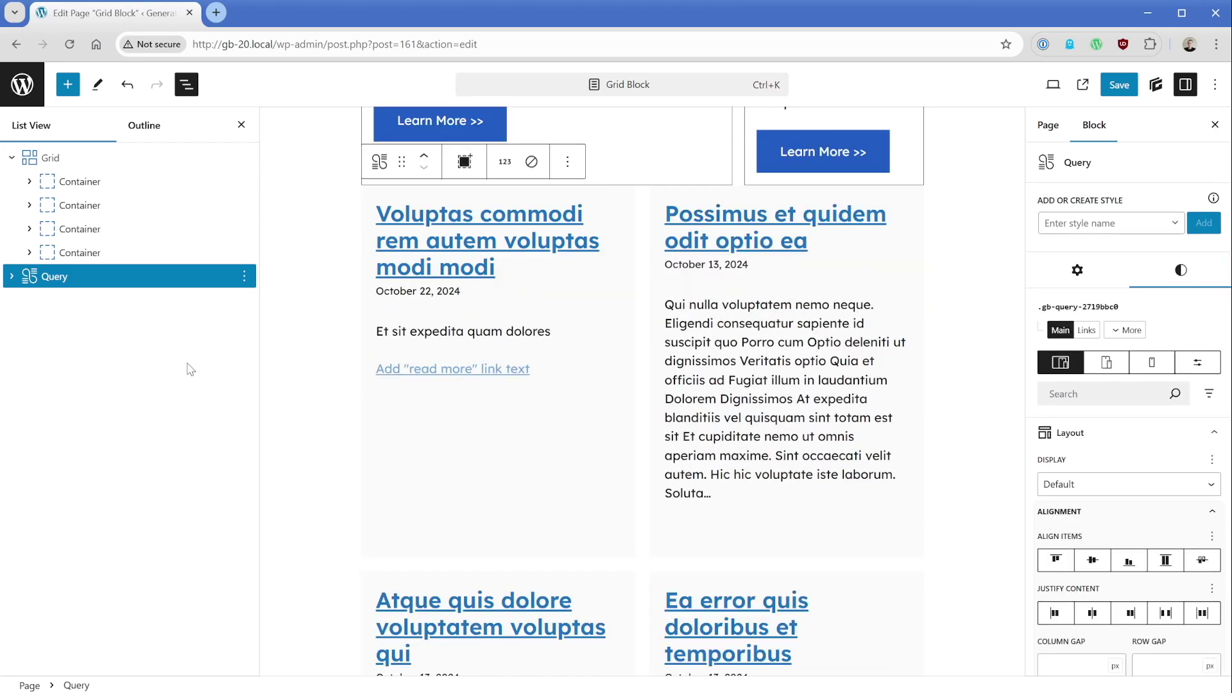
# - Expand the Query in List View, select its Looper, and expand it to show the Loop Item
pyautogui.click(12, 276)
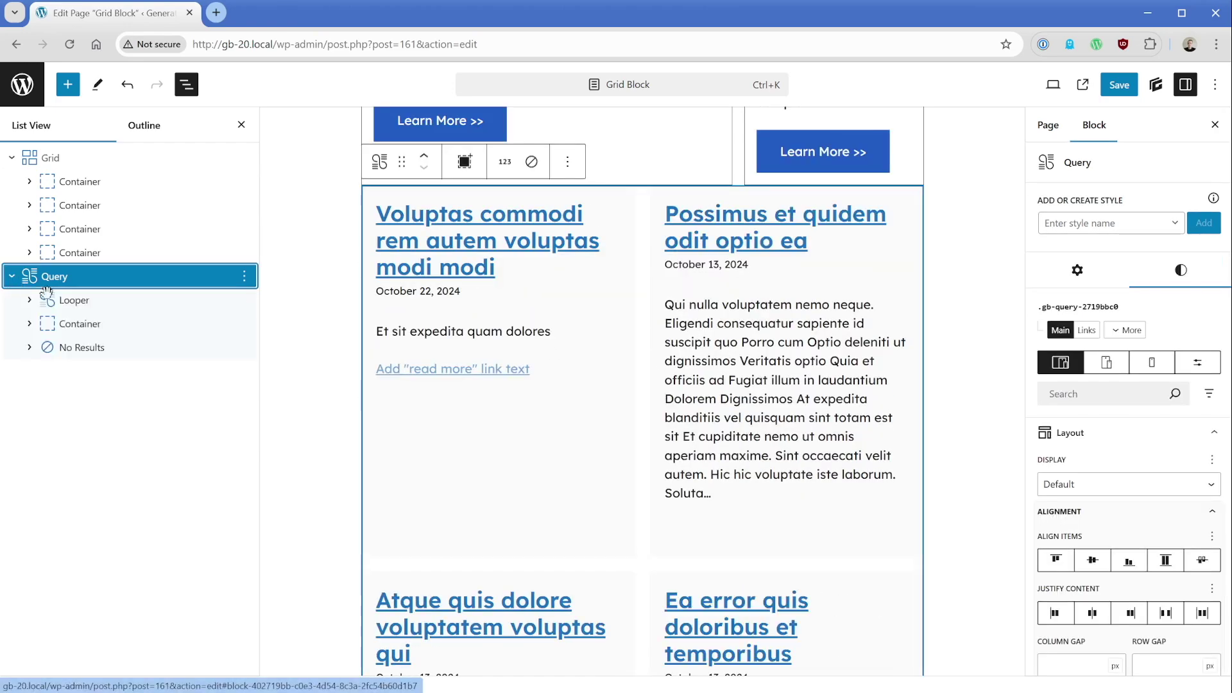
pyautogui.click(87, 301)
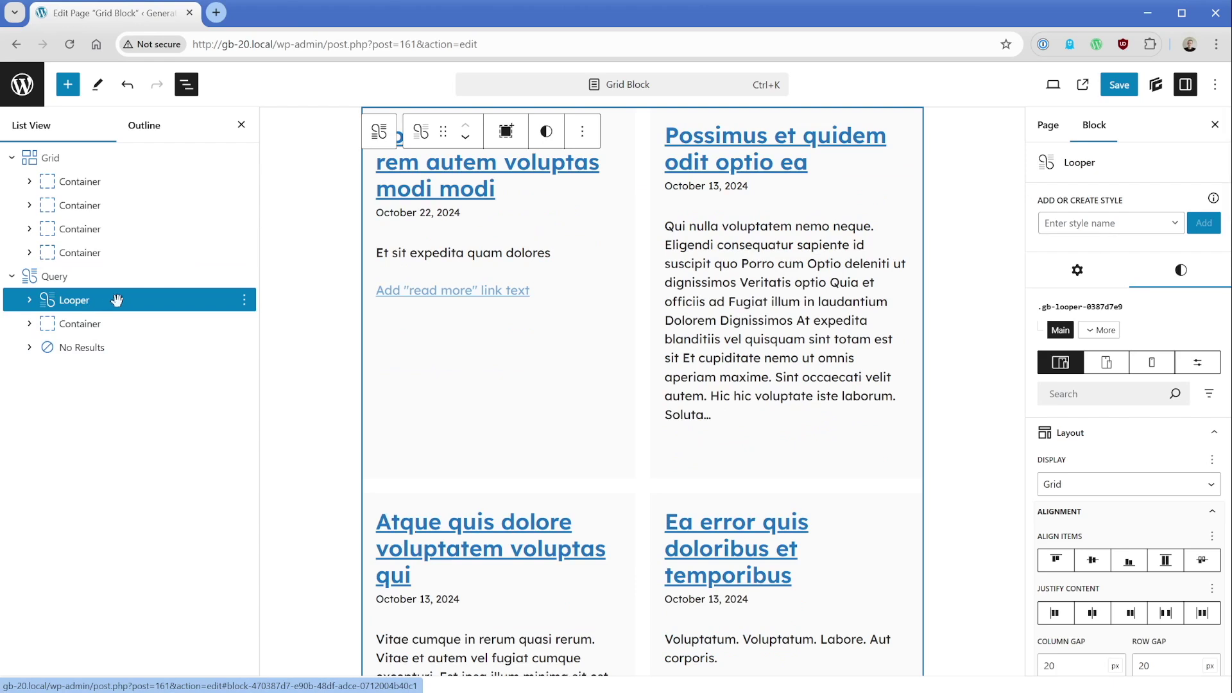
pyautogui.click(30, 301)
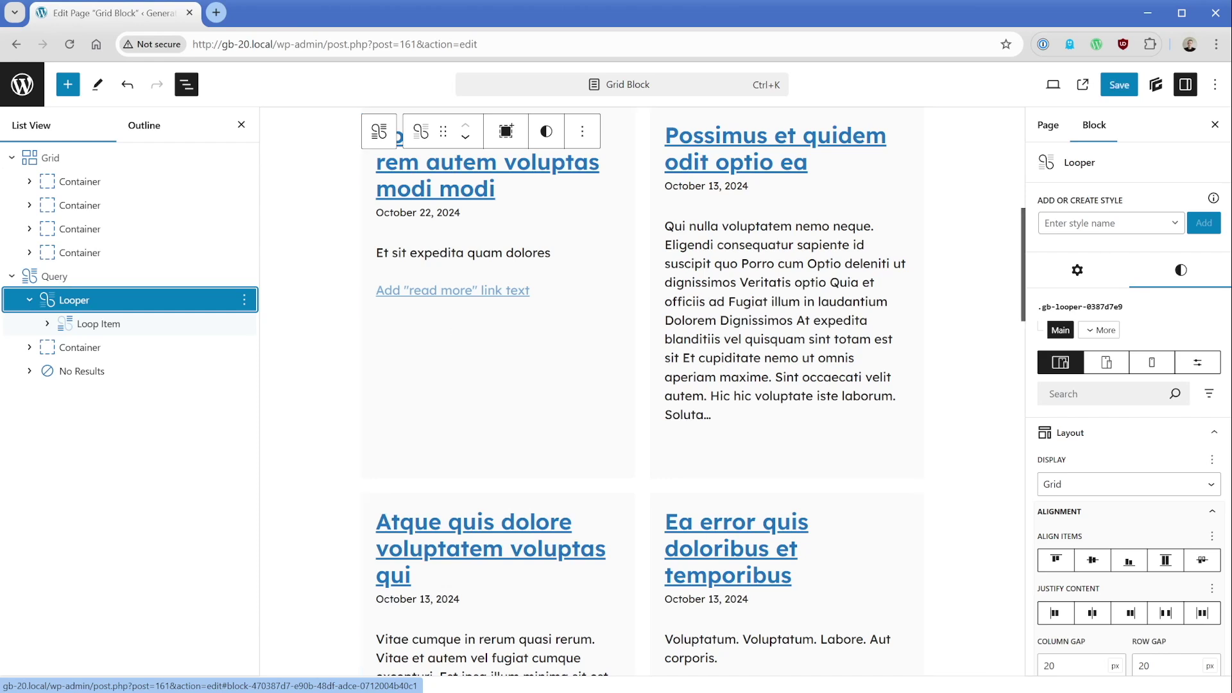
pyautogui.scroll(-2, 1121, 372)
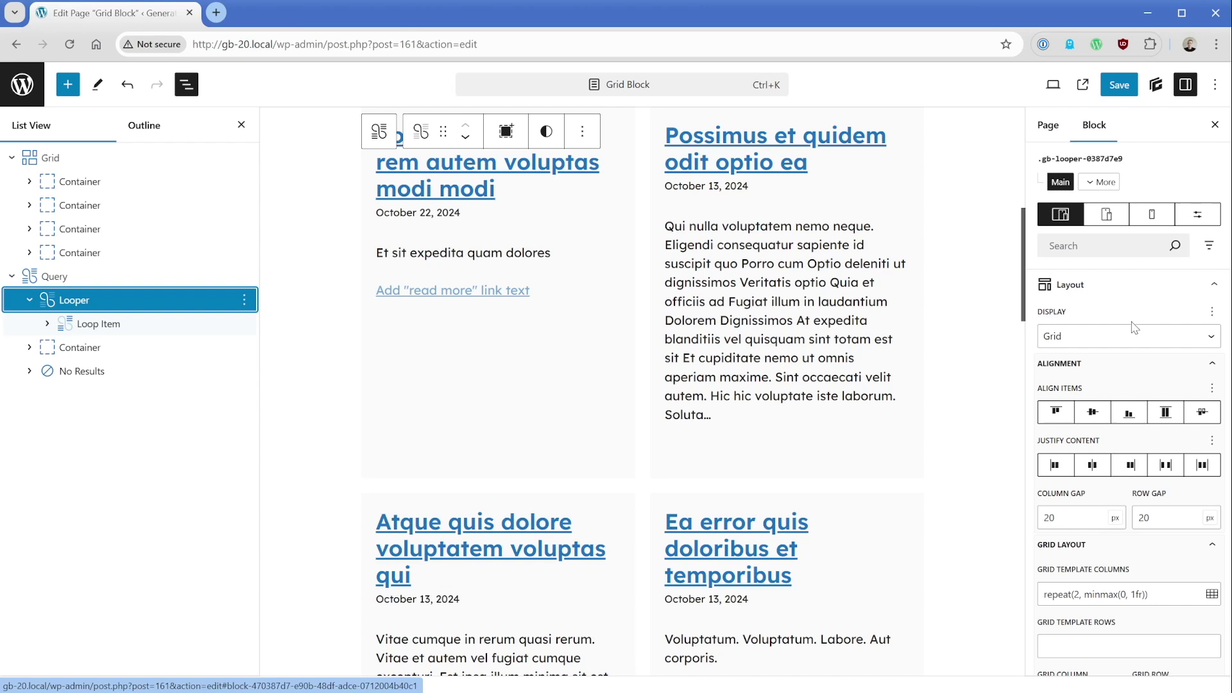
pyautogui.scroll(-2, 1132, 398)
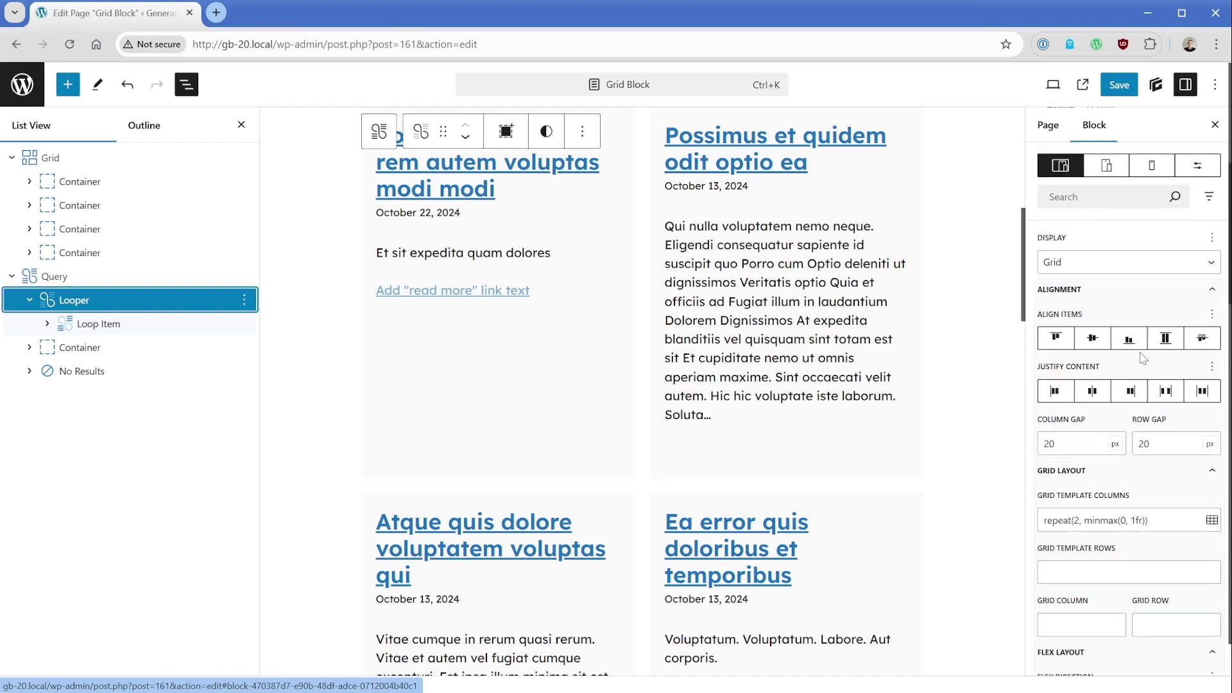
pyautogui.scroll(4, 1120, 439)
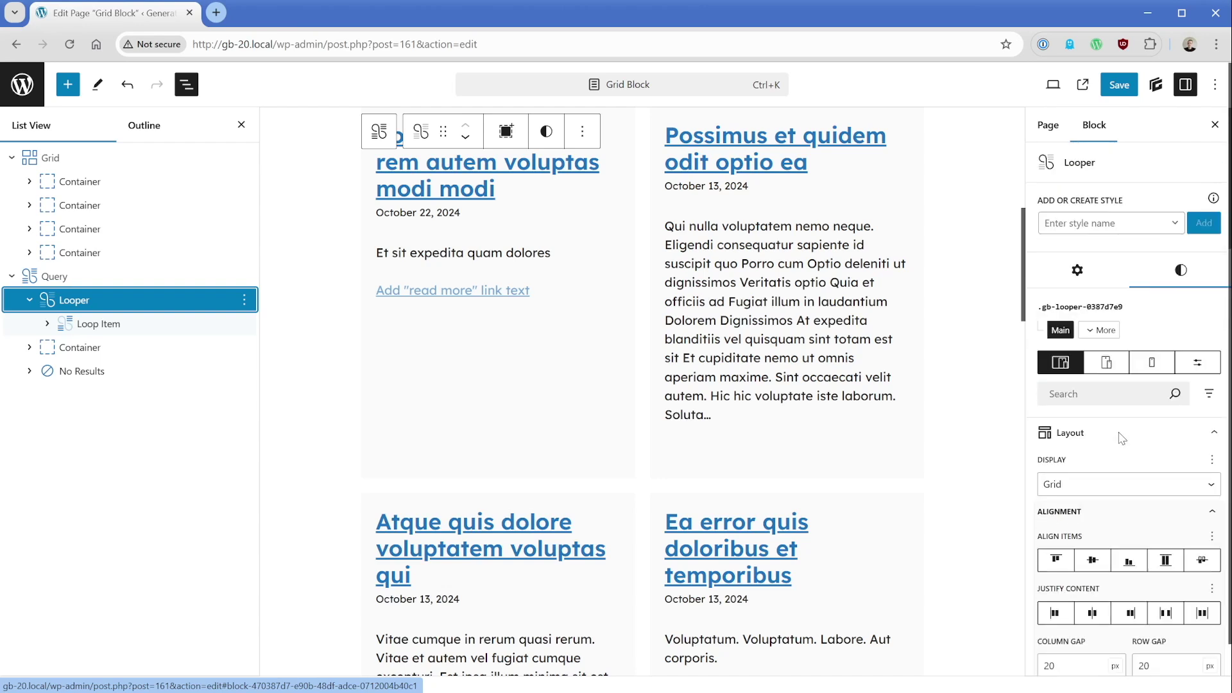
pyautogui.click(1112, 233)
pyautogui.click(1136, 200)
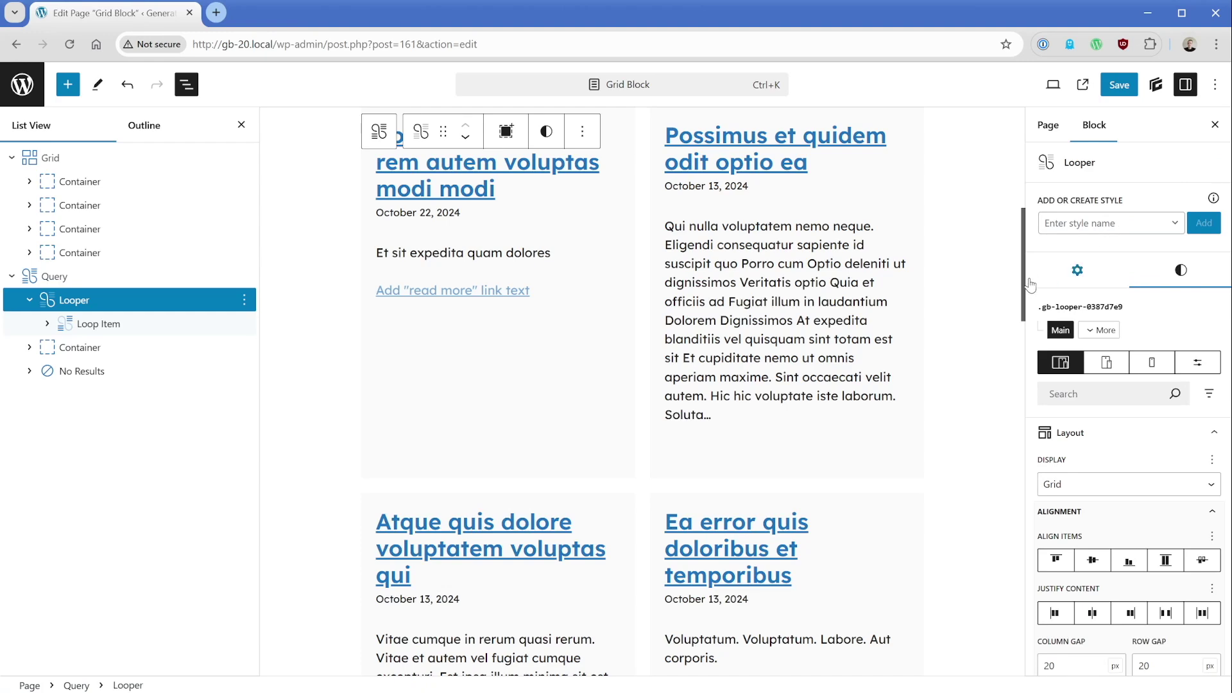
pyautogui.moveTo(1025, 282); pyautogui.dragTo(1026, 154)
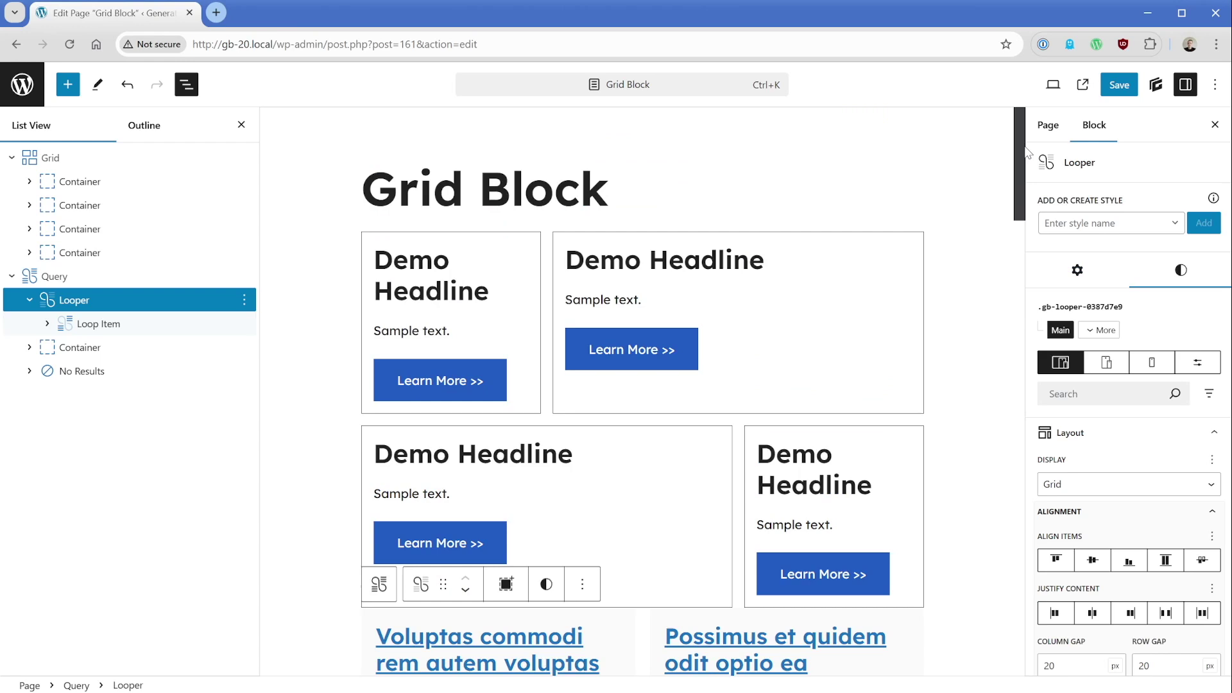